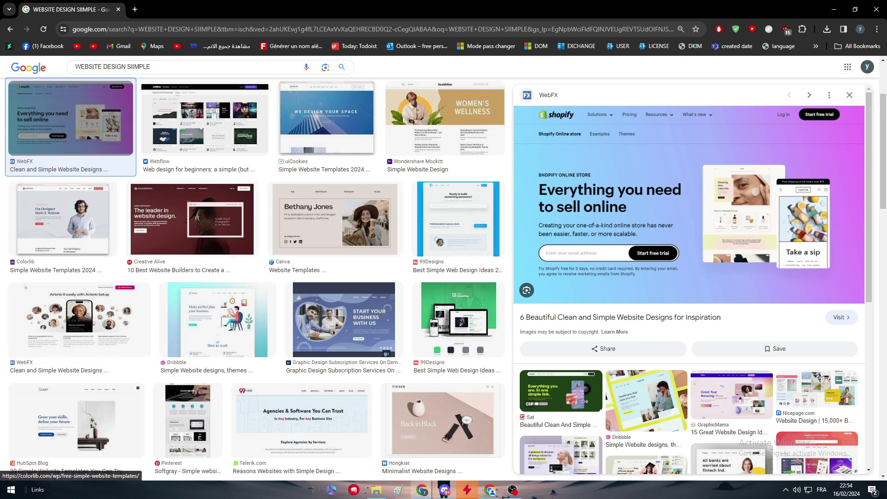
Search Windows for Justinmind and launch it.
left_click(11, 490)
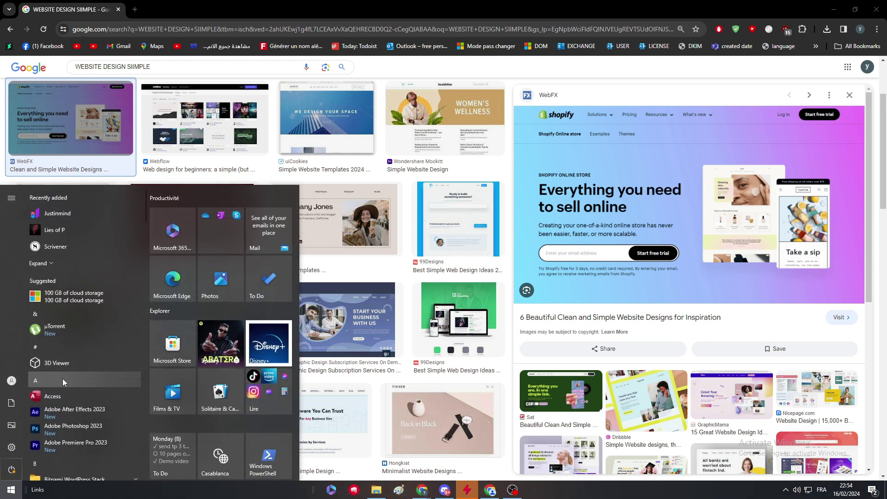
type("JUST")
key("Return")
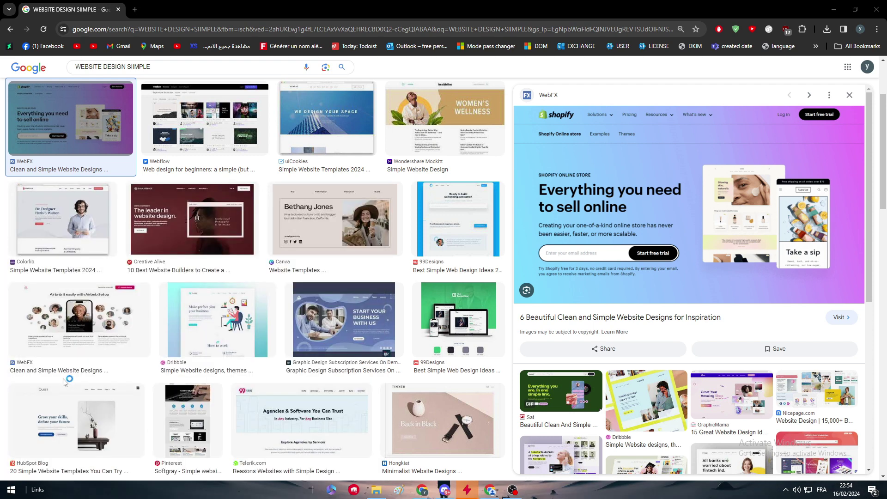
Open the Helos business consulting landing shot on Dribbble, then bring up Justinmind.
left_click(245, 324)
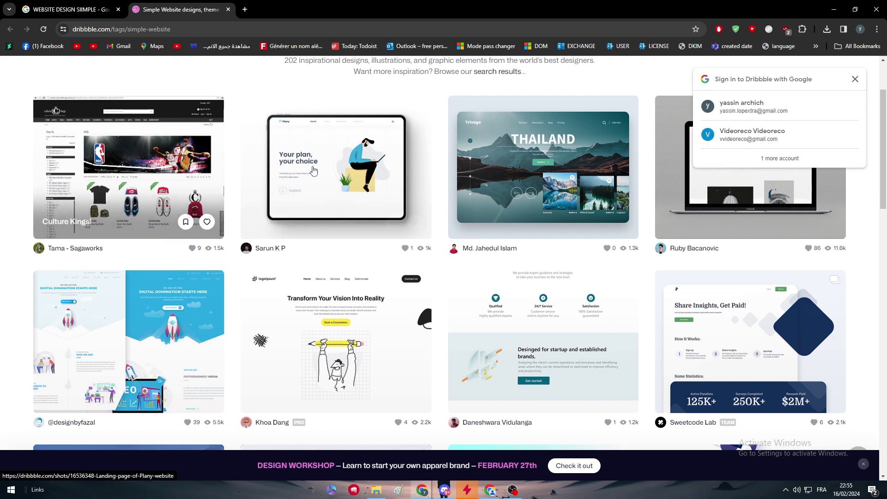
scroll(333, 229, "down", 3)
left_click(533, 310)
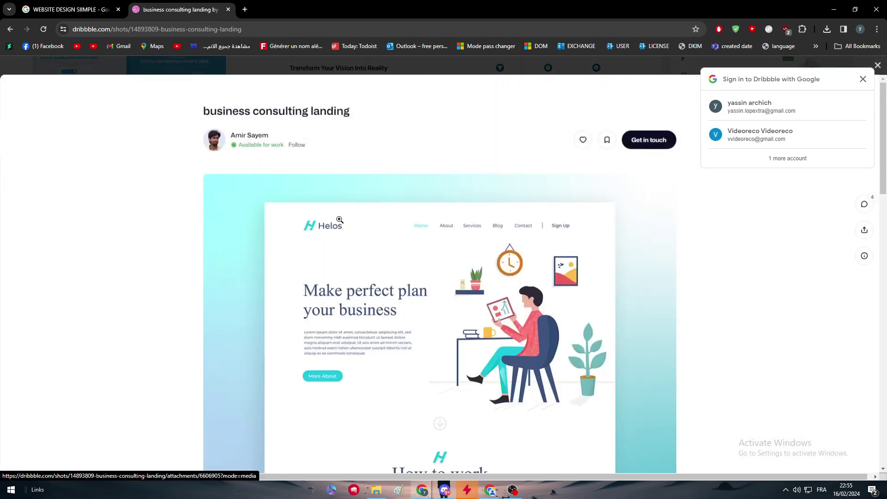
scroll(533, 310, "down", 2)
scroll(485, 226, "up", 1)
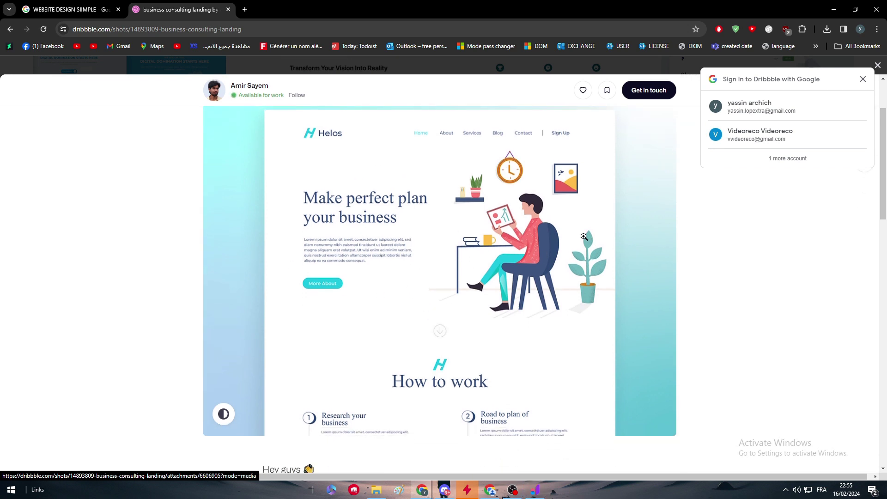
left_click(536, 490)
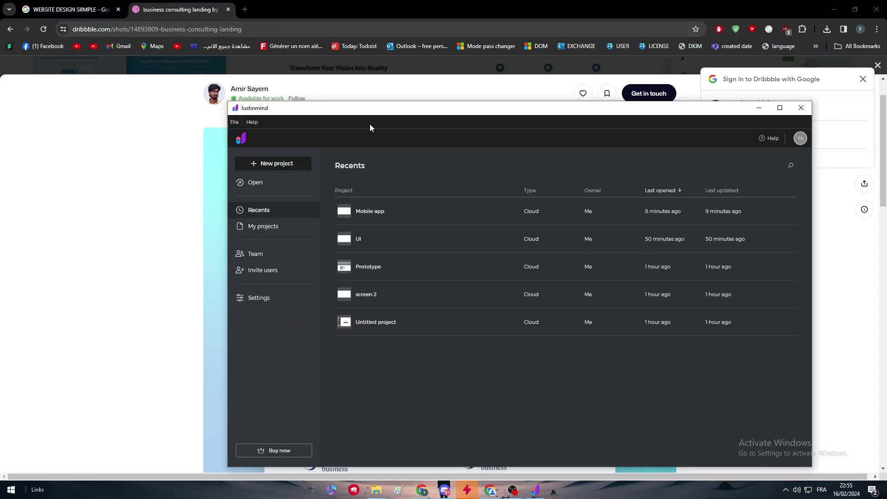
Maximize Justinmind and start a new 'website' project with the Web 1920 (1920×1080) device.
double_click(370, 117)
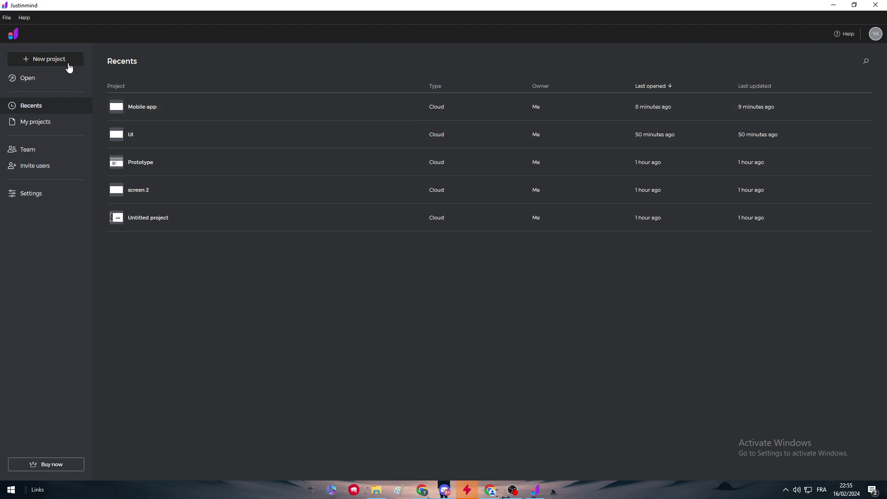
left_click(69, 62)
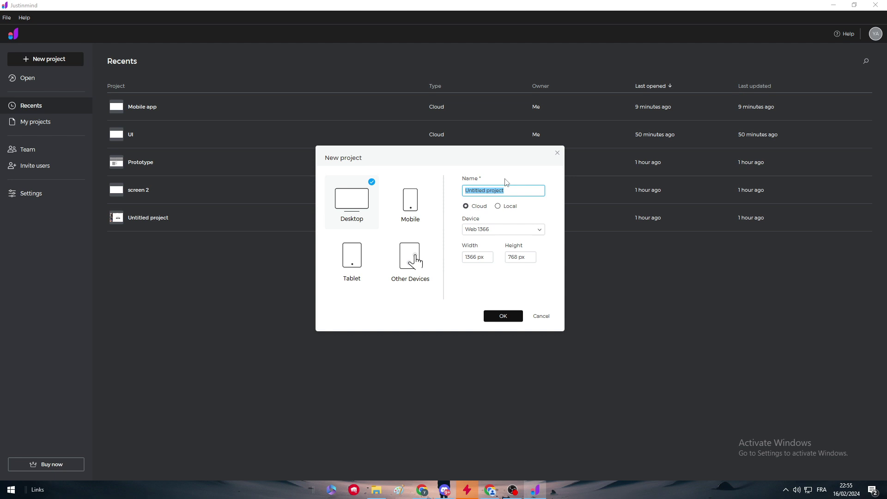
type("wEB")
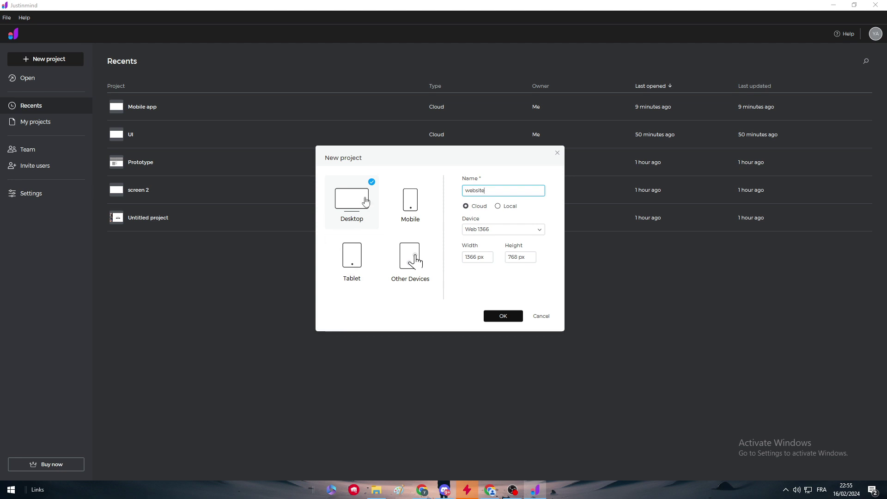
left_click(497, 231)
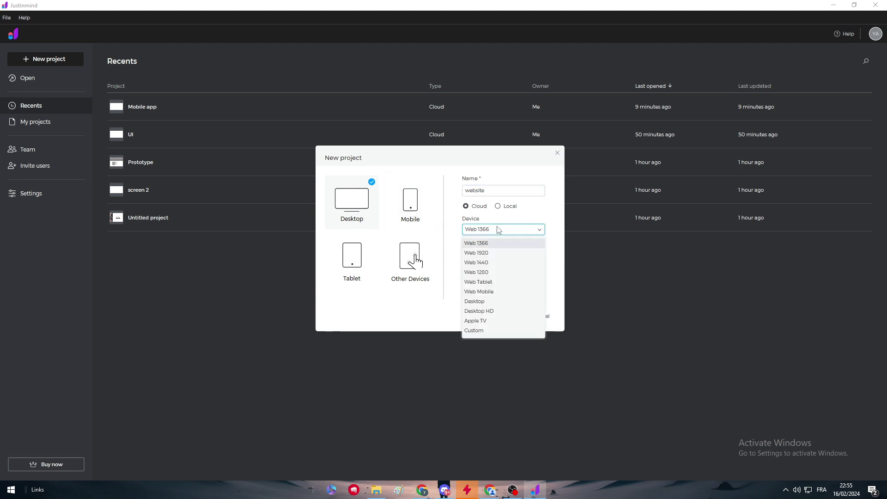
left_click(483, 253)
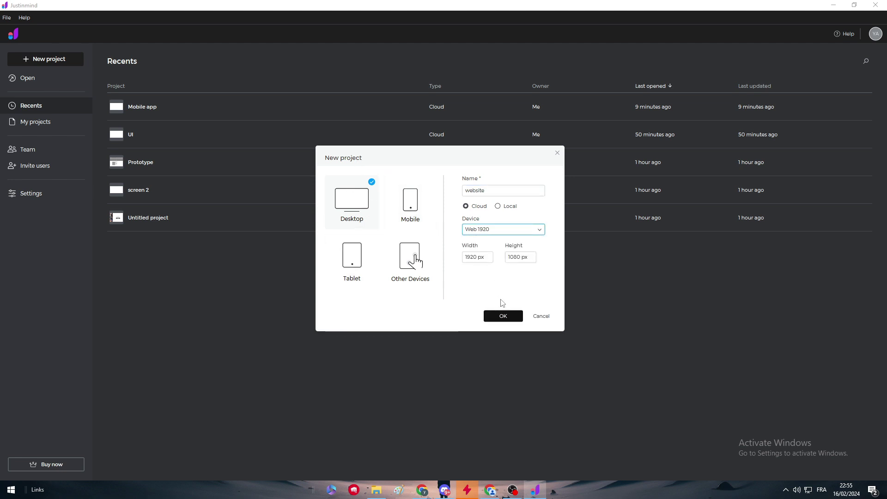
Create the website project, dismiss the sharing prompt, and recheck the Dribbble reference.
left_click(510, 314)
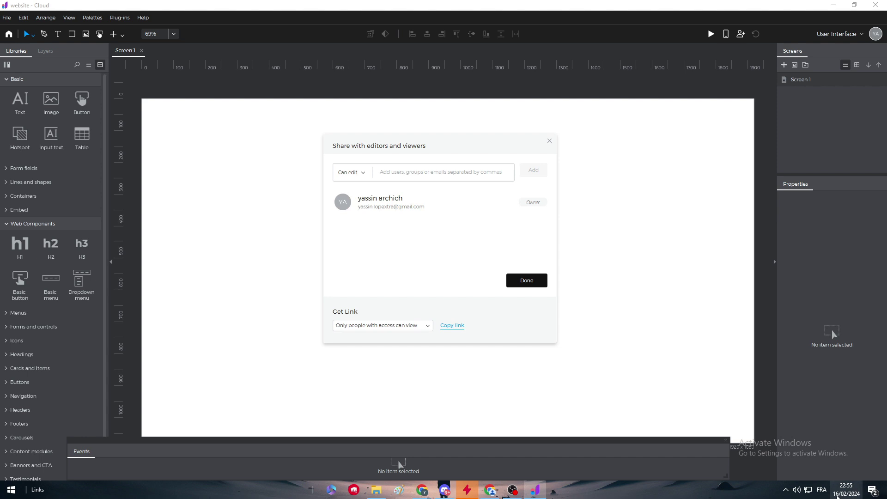
left_click(551, 144)
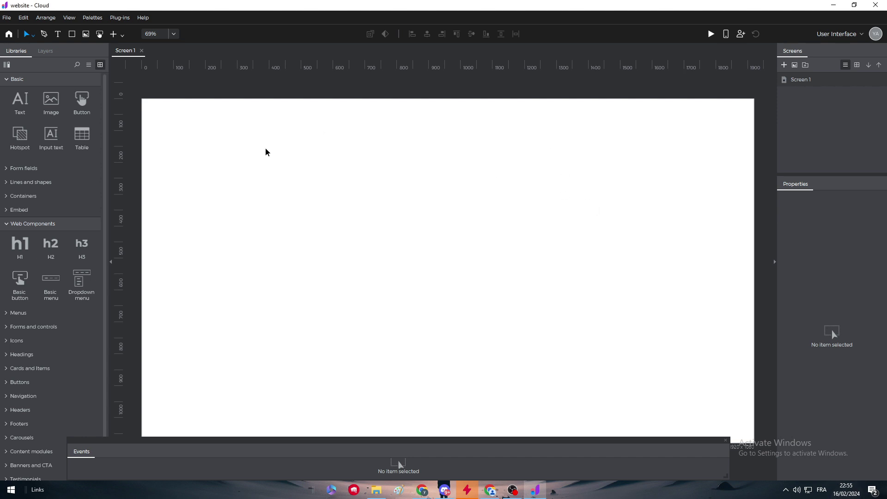
scroll(561, 212, "down", 1)
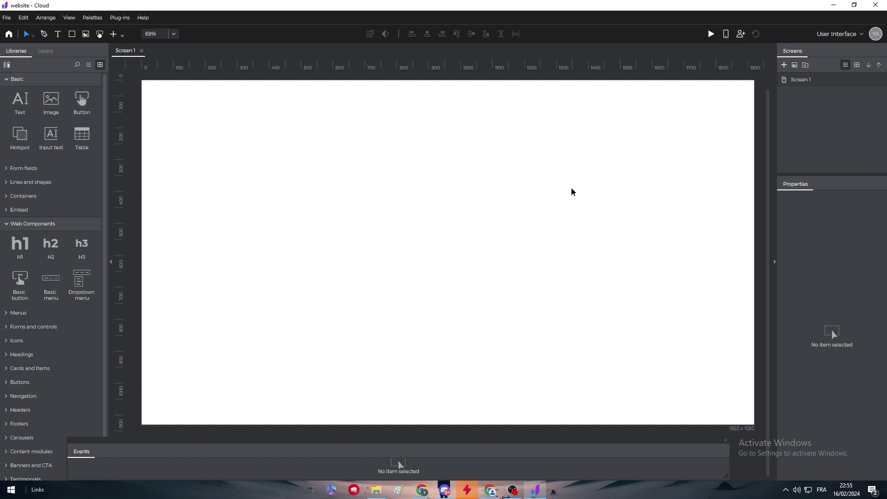
key("super")
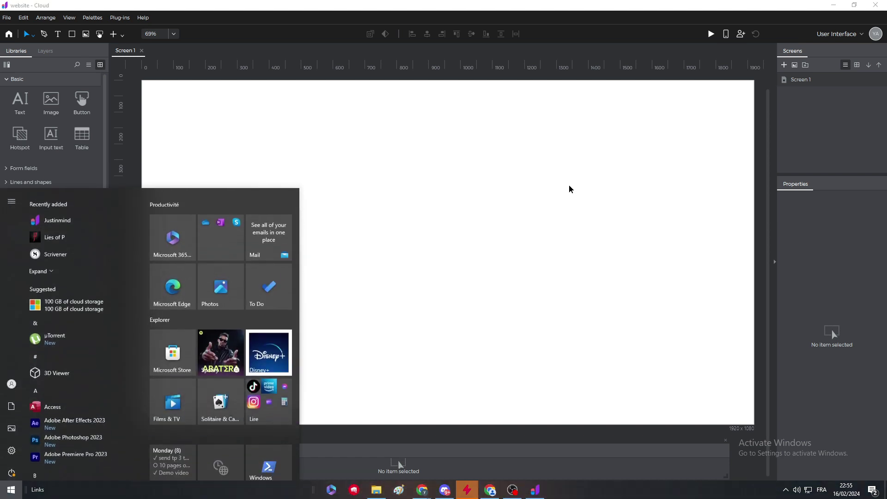
key("super")
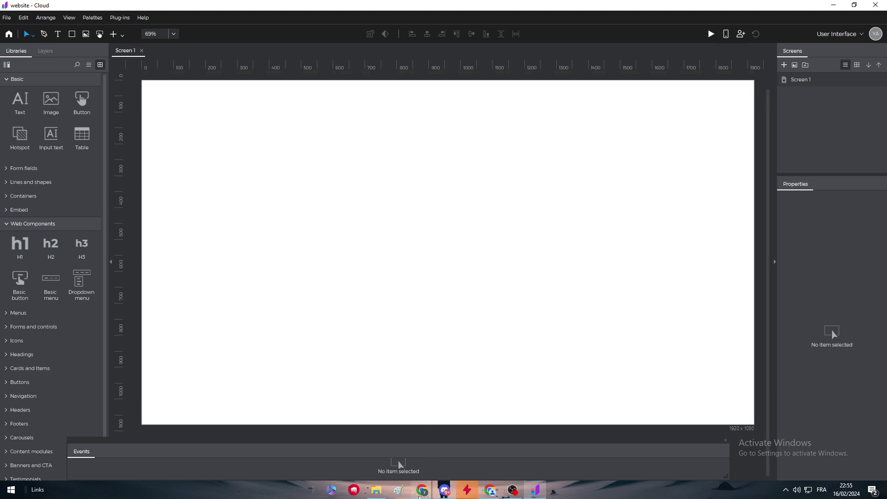
left_click(422, 491)
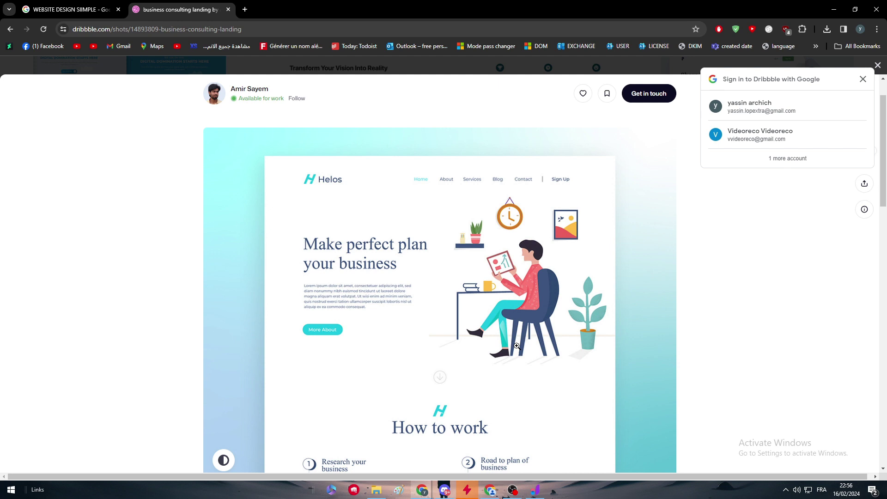
mouse_move(536, 490)
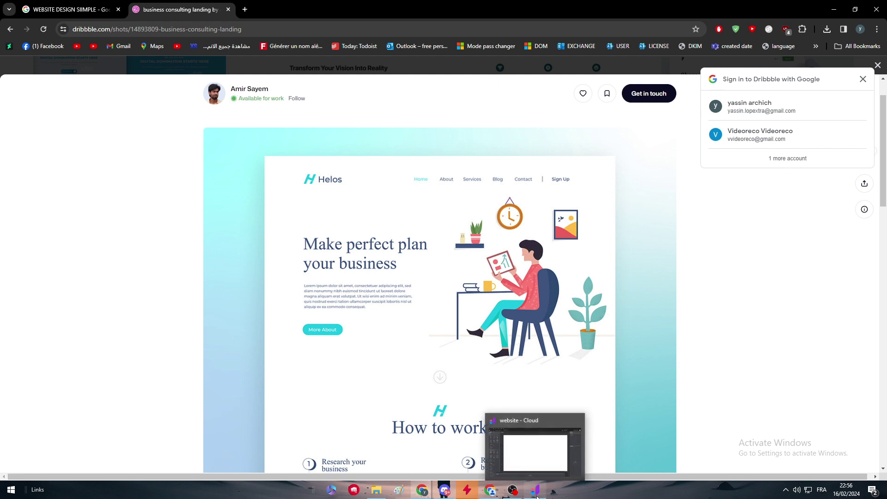
left_click(535, 491)
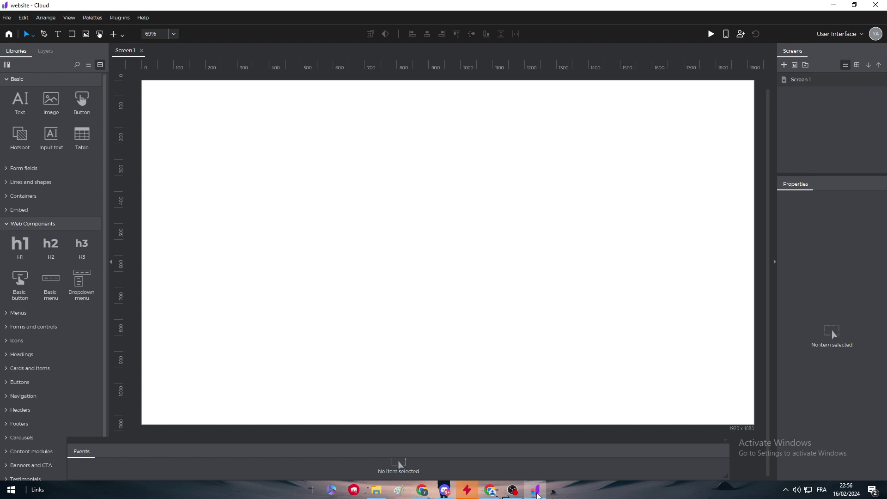
Search Google Images for 'helos png' in a new tab and preview the Helo logo.
left_click(421, 491)
key("ctrl+t")
type("he")
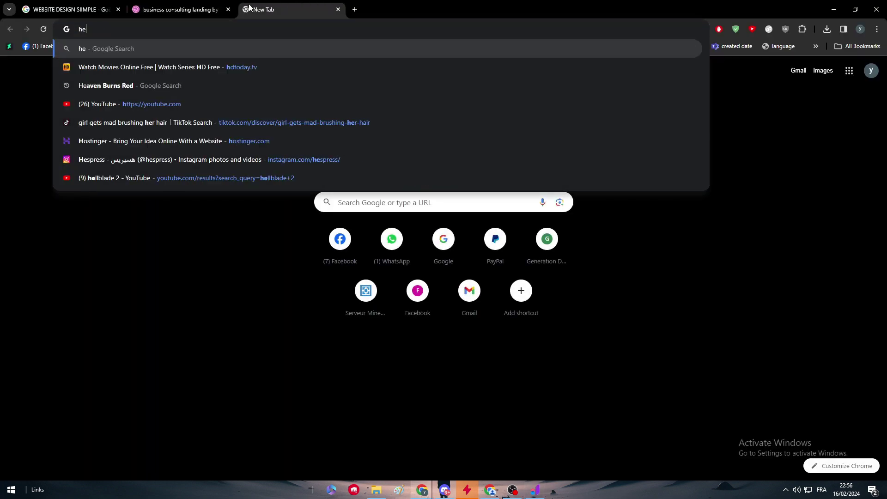
type("los png")
key("Return")
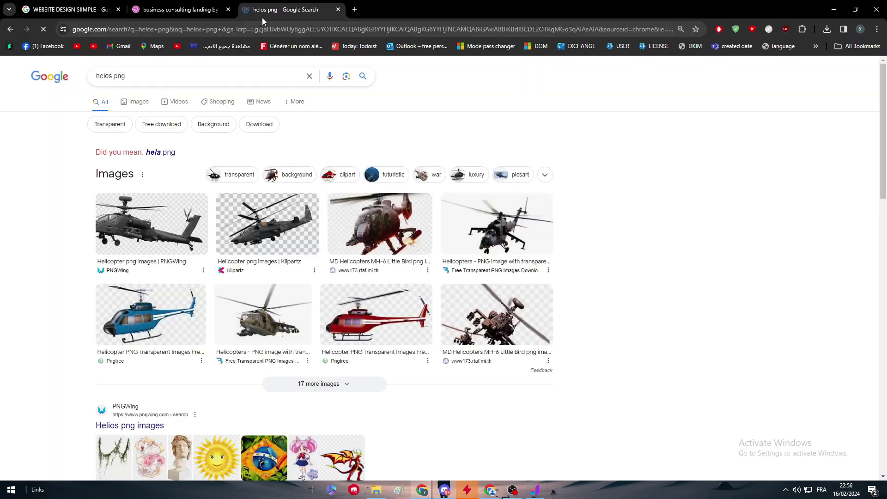
left_click(123, 98)
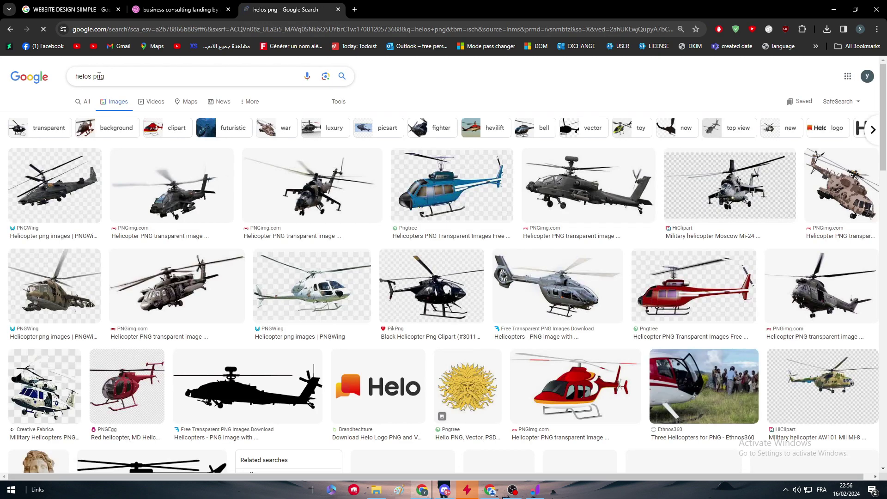
left_click(378, 387)
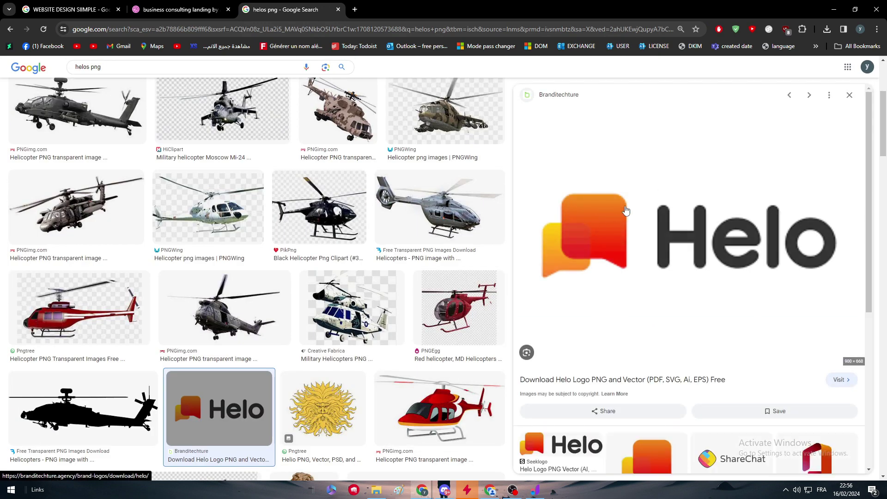
scroll(277, 208, "up", 3)
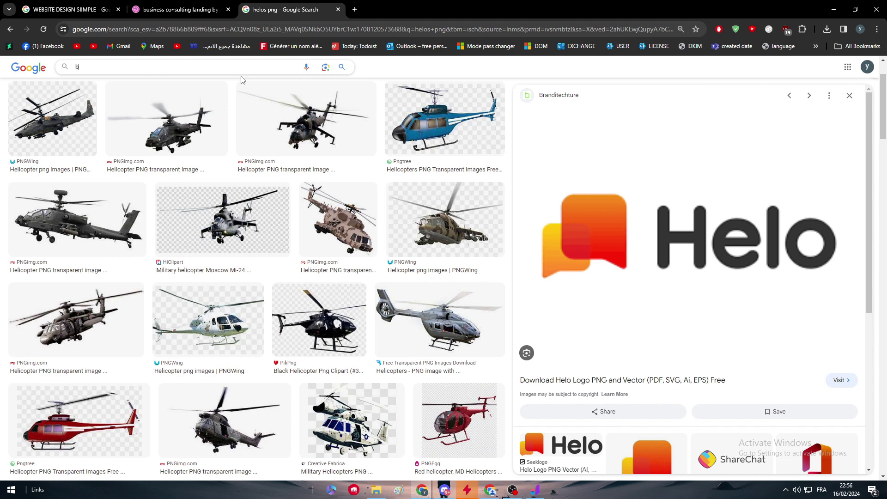
type("blue p")
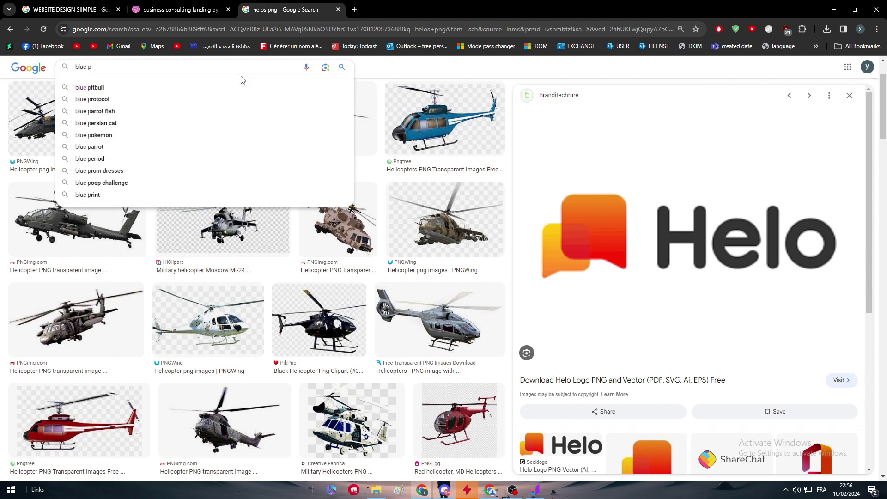
Search for 'blue logo png' and save the blue eposnow logo image.
key("BackSpace")
type("logo png")
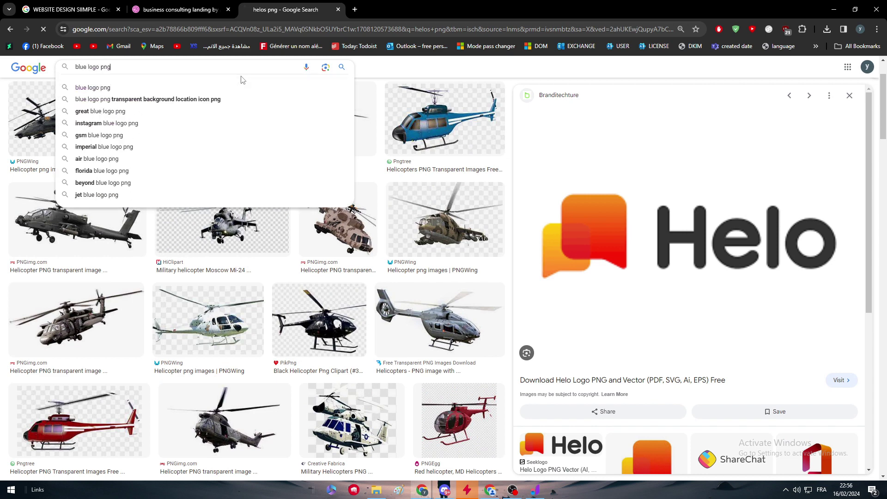
key("Return")
left_click(579, 186)
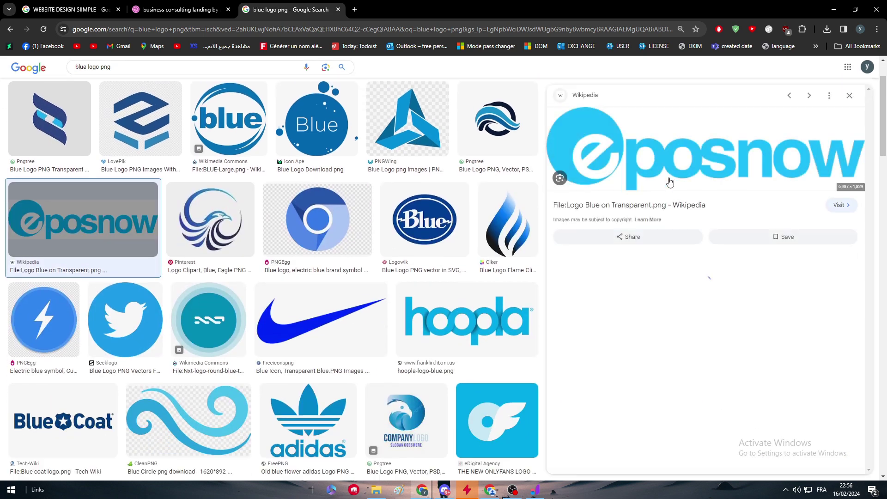
right_click(661, 171)
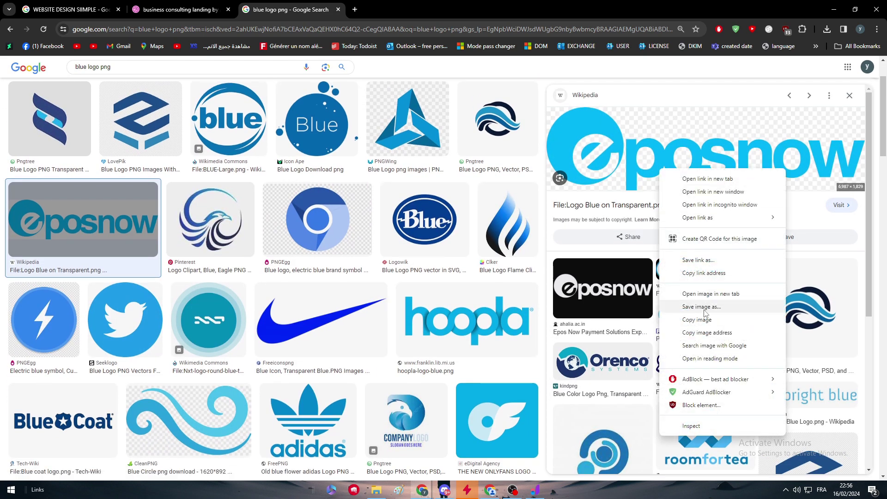
left_click(704, 302)
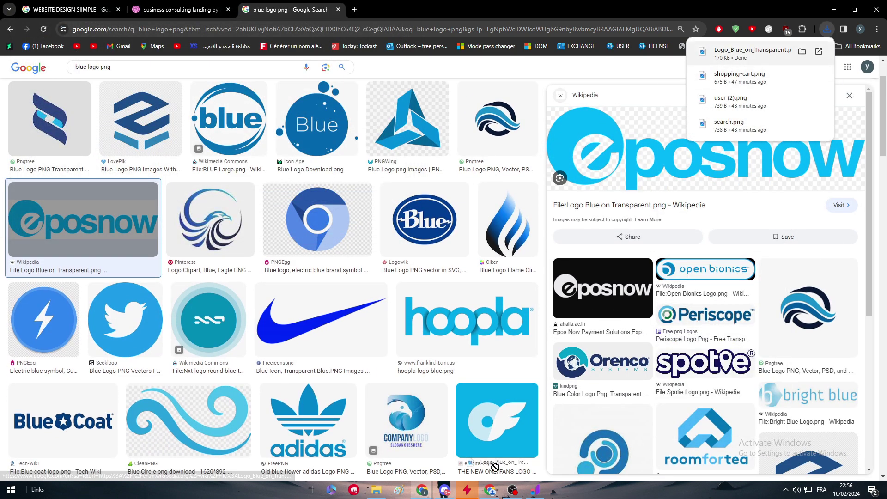
Drop the downloaded eposnow logo onto Screen 1 and begin shrinking it.
mouse_move(762, 66)
left_mouse_down()
mouse_move(492, 424)
mouse_move(216, 131)
mouse_move(216, 138)
left_mouse_up()
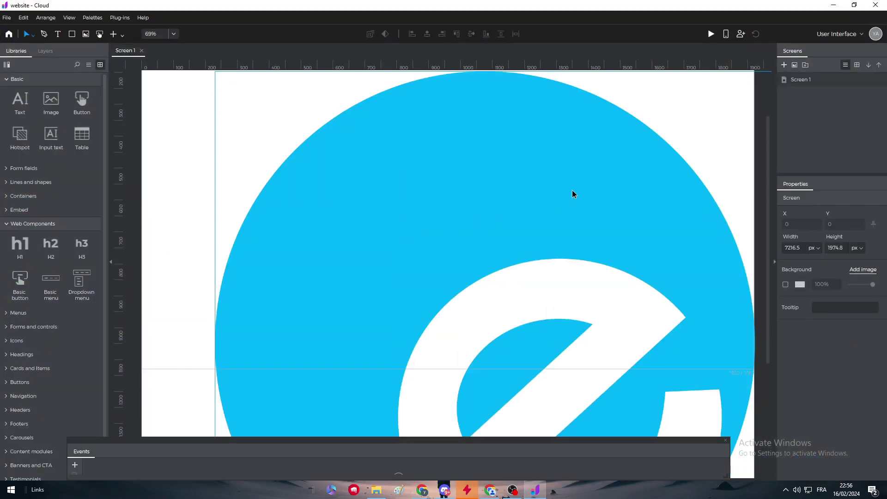
left_click_drag(556, 187, 338, 154)
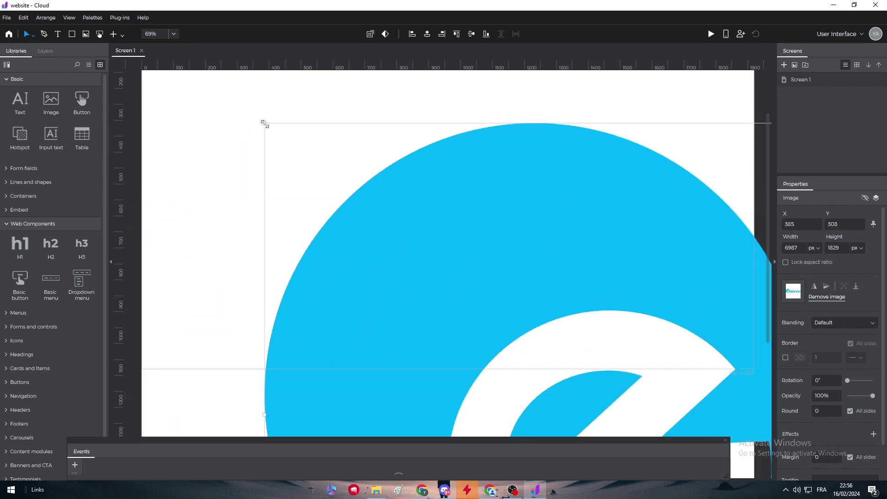
left_click_drag(264, 124, 399, 226)
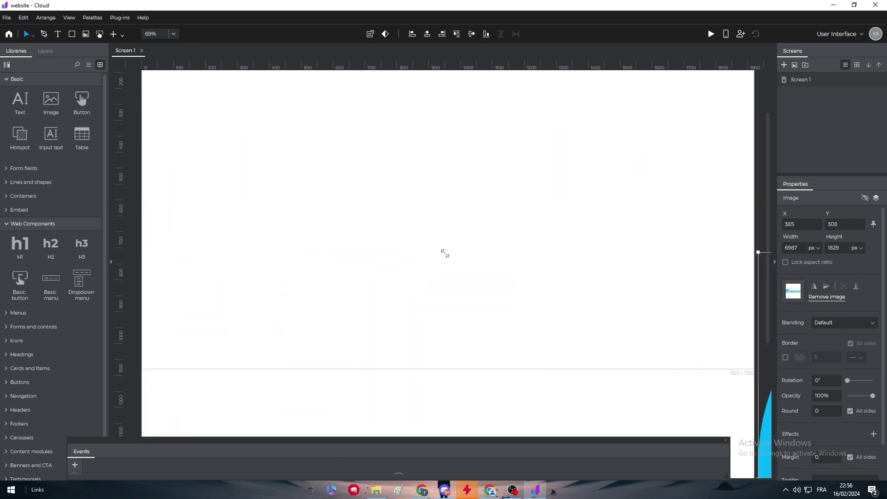
left_click_drag(750, 362, 263, 173)
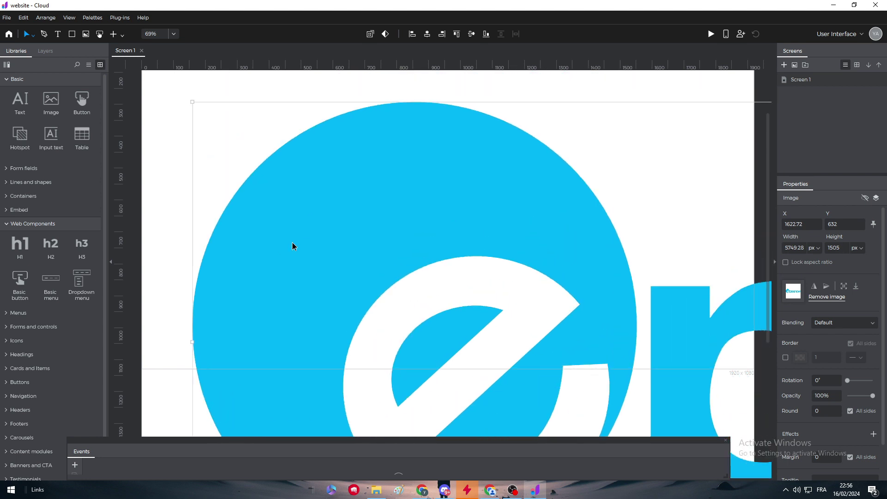
left_click_drag(227, 125, 374, 222)
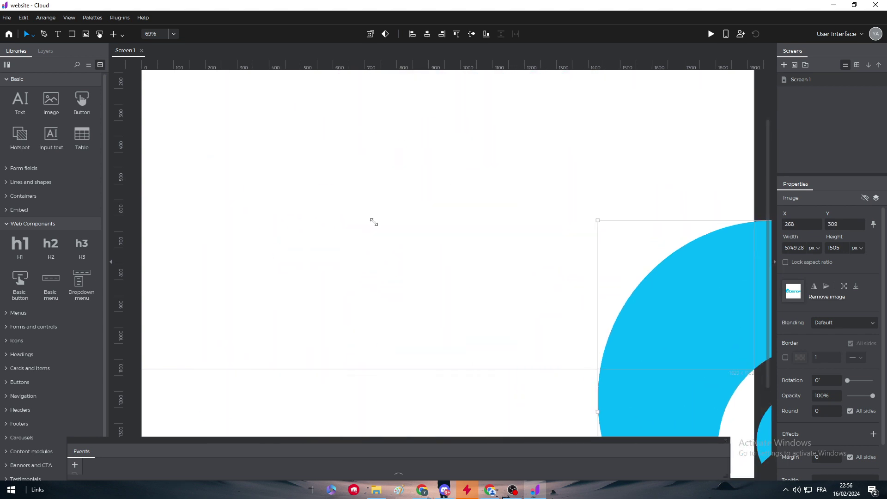
left_click_drag(630, 296, 291, 220)
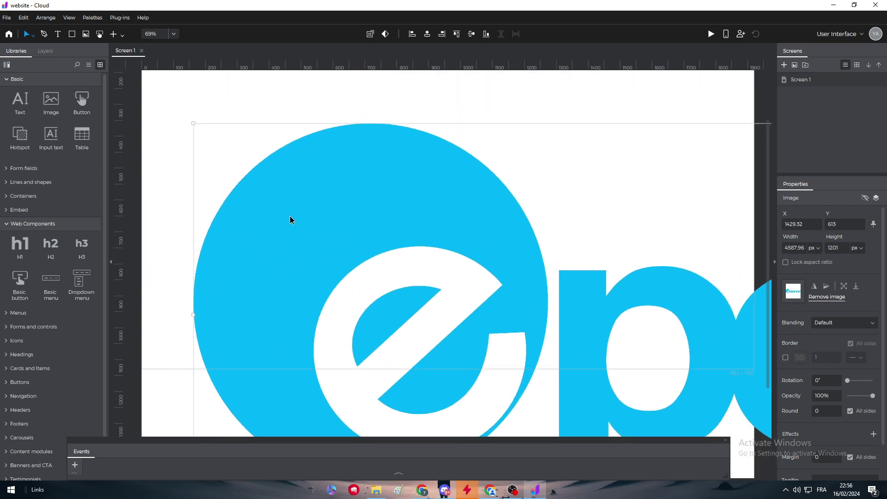
Zoom out to 50% and shrink the logo into the screen's top-left corner.
left_click(174, 33)
left_click(187, 80)
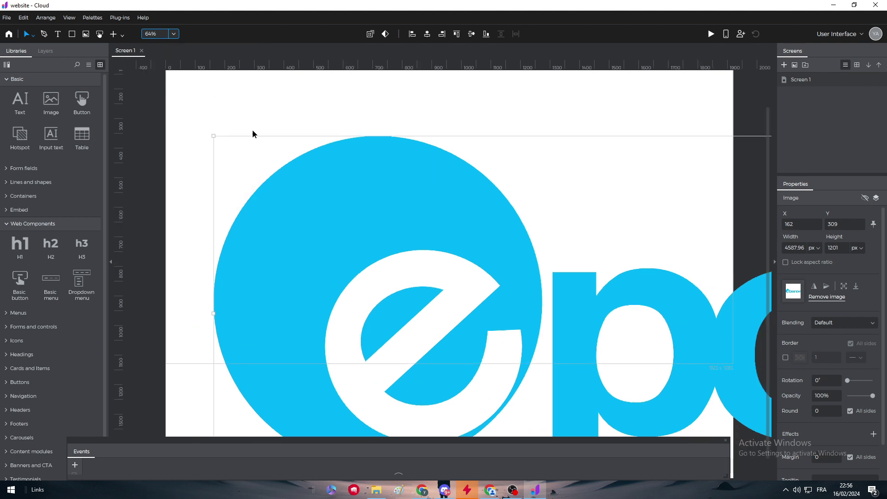
left_click(174, 33)
left_click(201, 81)
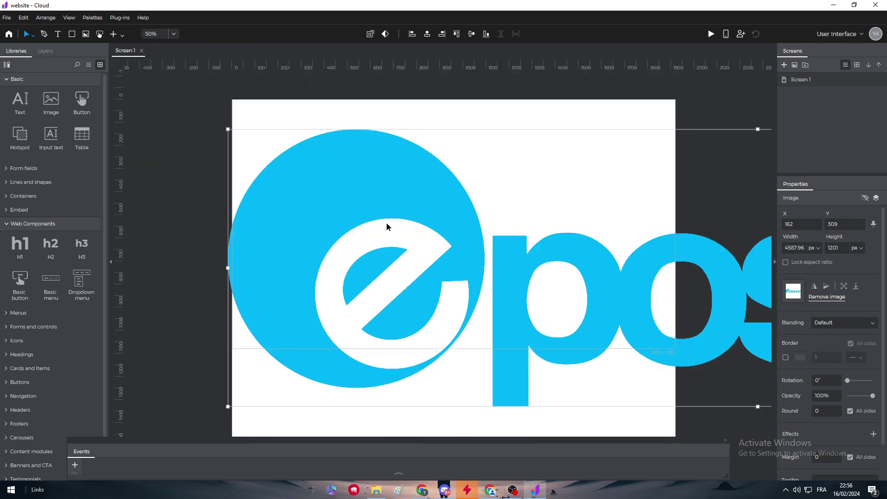
left_click_drag(389, 228, 327, 222)
scroll(302, 186, "down", 2)
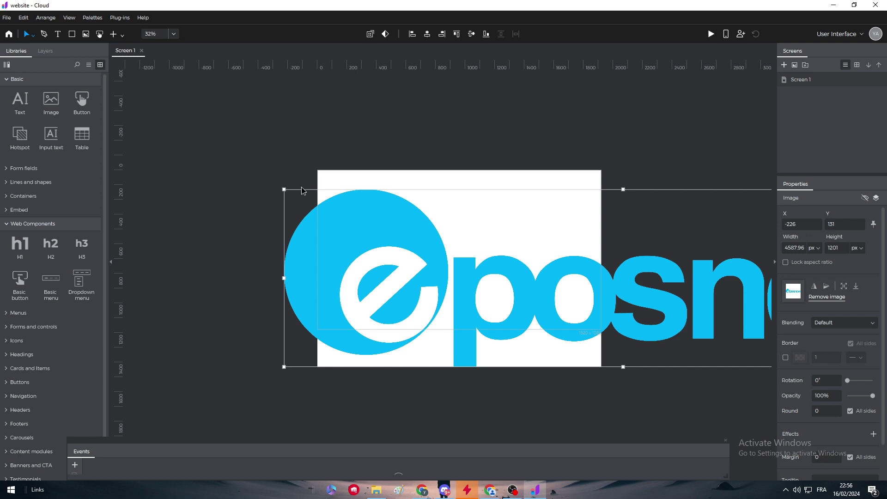
left_click_drag(283, 190, 584, 291)
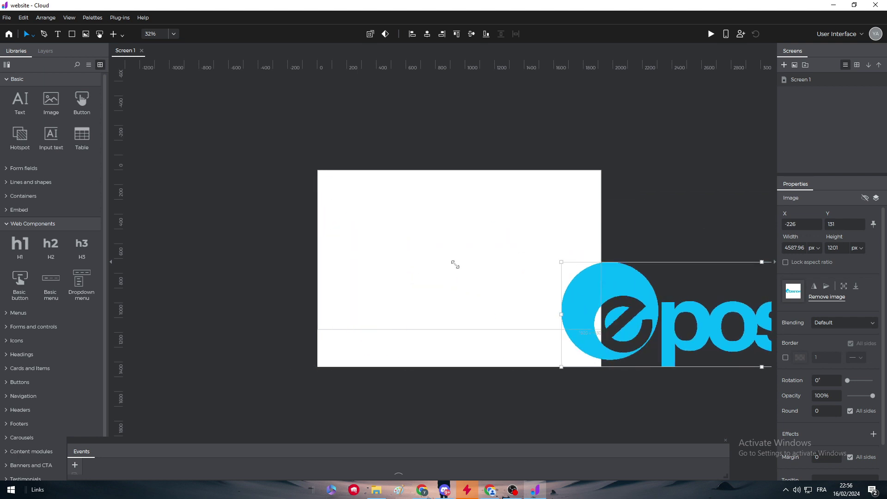
mouse_move(686, 294)
left_mouse_down()
mouse_move(499, 284)
mouse_move(368, 235)
left_mouse_up()
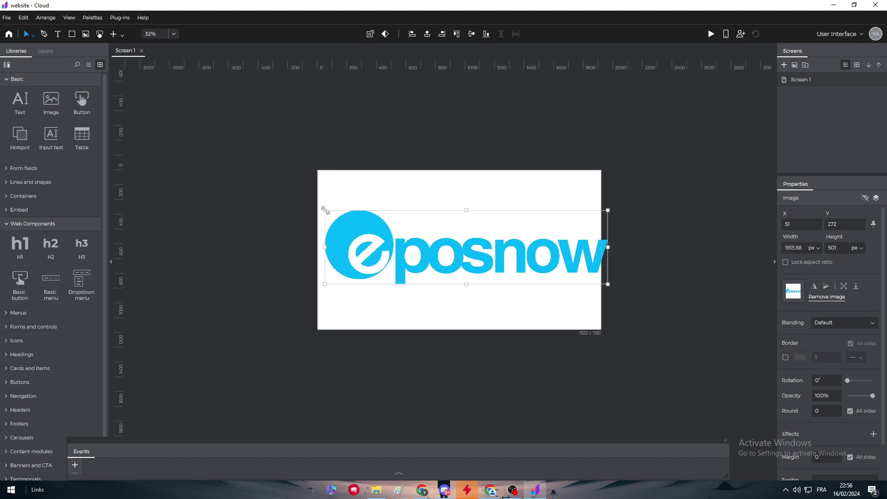
mouse_move(323, 209)
left_mouse_down()
mouse_move(528, 271)
mouse_move(364, 187)
left_mouse_up()
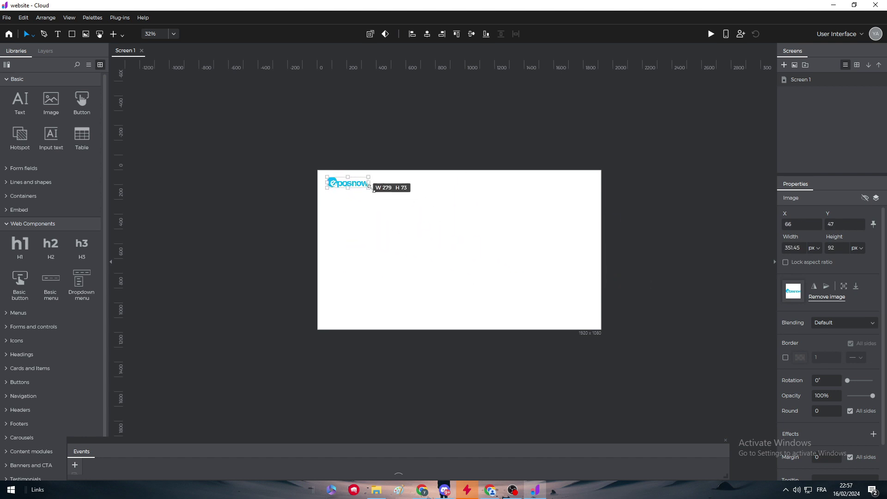
left_click(425, 161)
Zoom further out to review the roughly 244×64 logo in the corner.
left_click(355, 185)
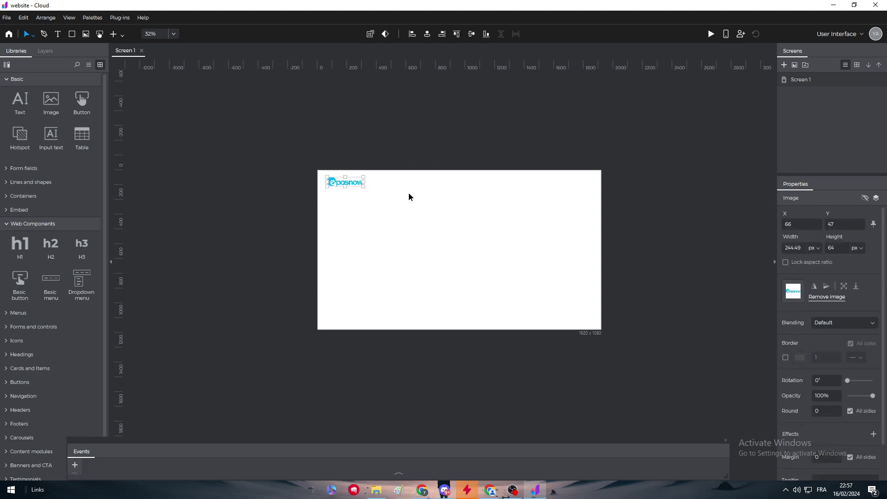
left_click(173, 34)
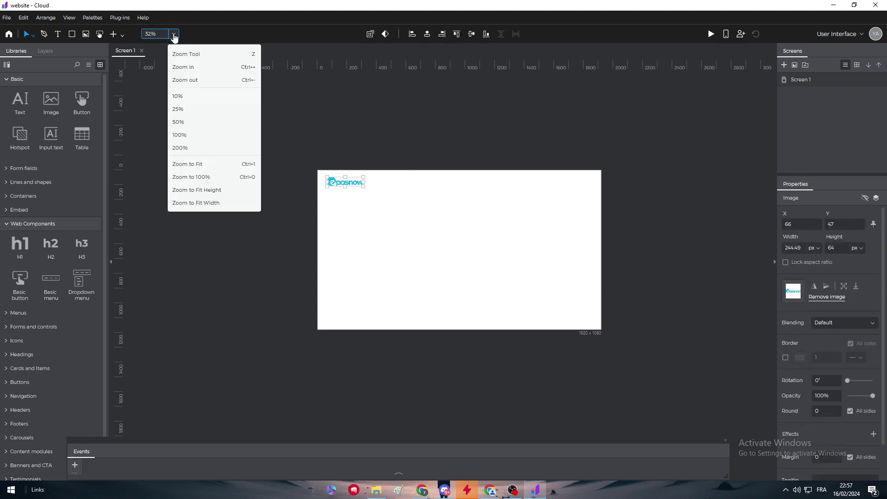
left_click(200, 85)
scroll(440, 236, "up", 1)
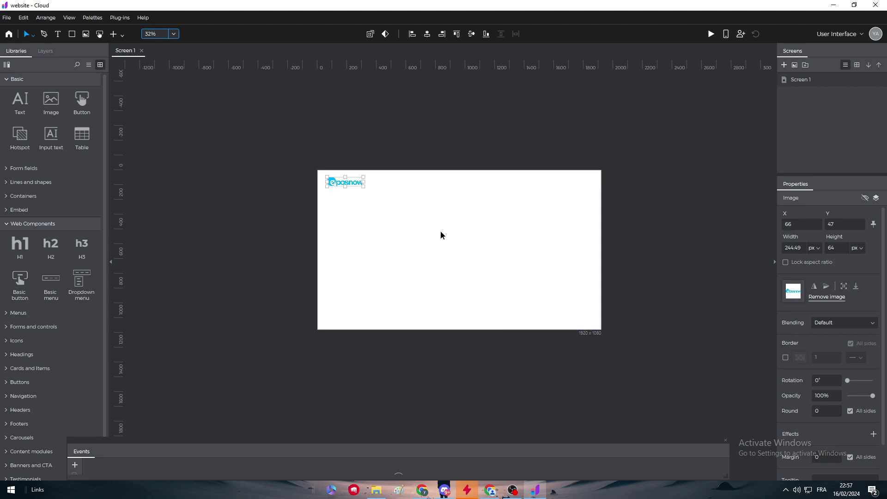
scroll(441, 236, "up", 1)
scroll(440, 235, "up", 1)
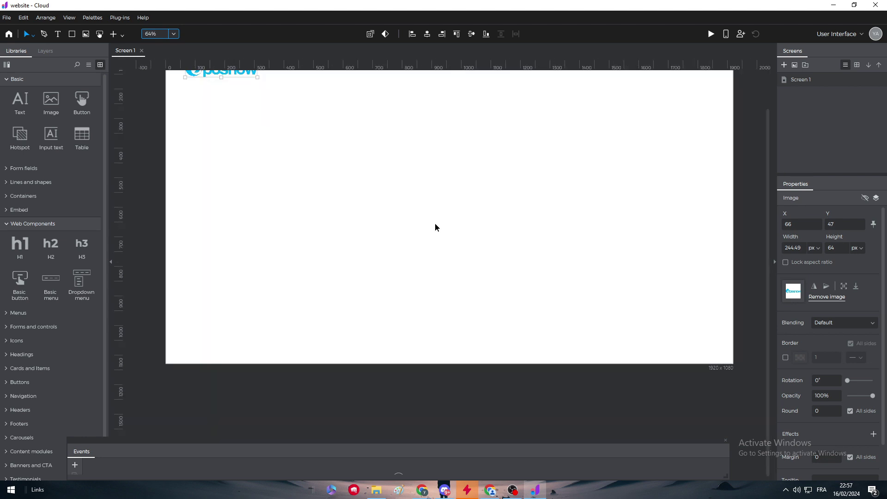
scroll(437, 225, "up", 2)
left_click(457, 239)
left_click(222, 105)
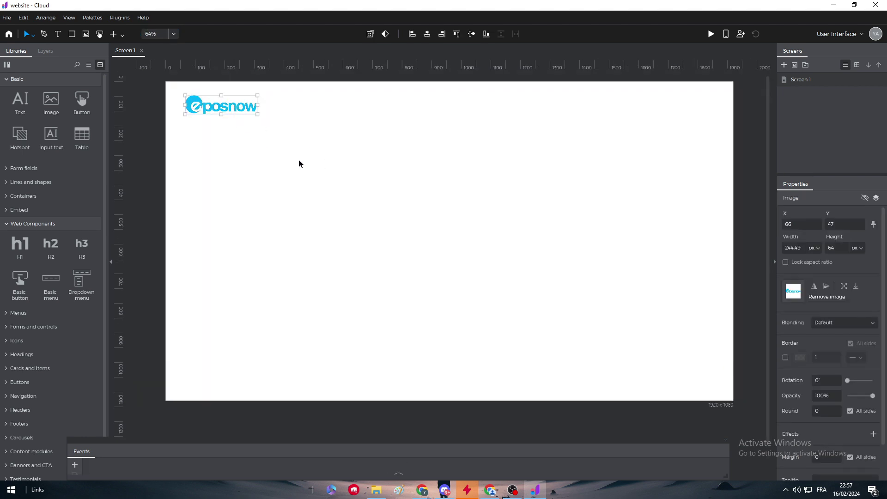
left_click(299, 120)
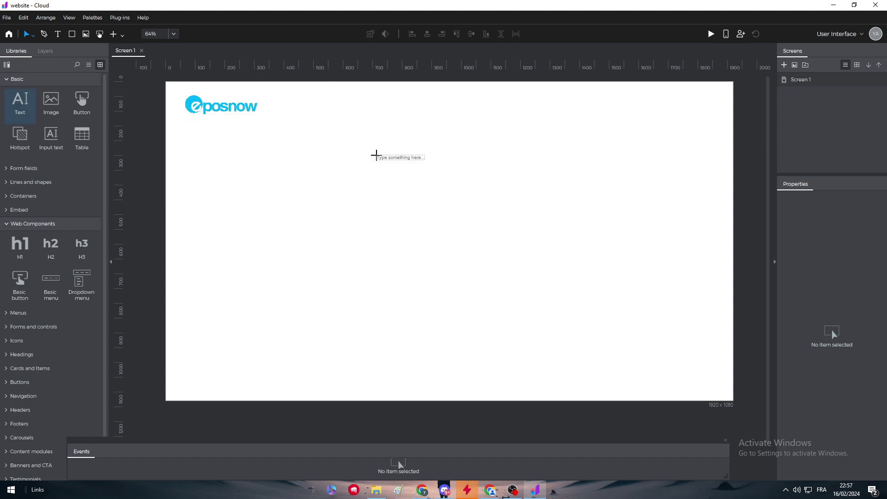
Add a HOME text label coloured with the logo's blue via the eyedropper.
left_click_drag(20, 102, 381, 159)
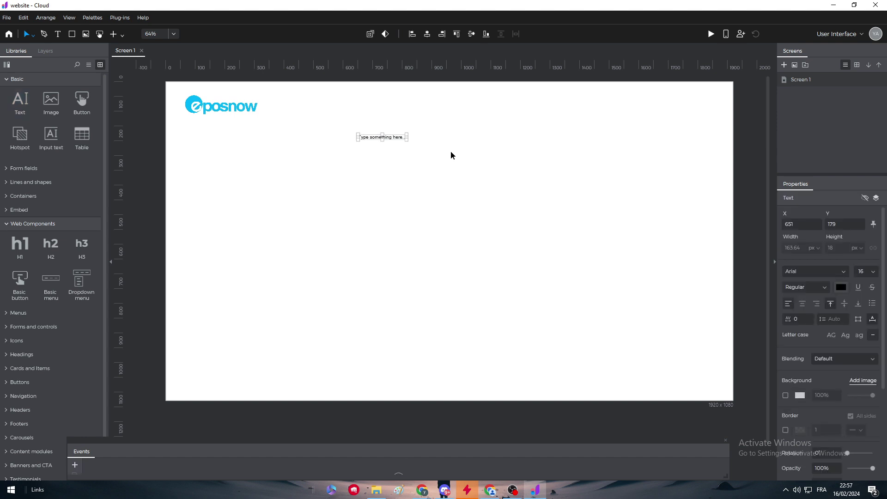
double_click(389, 137)
type("HOME")
left_click(841, 287)
left_click(791, 372)
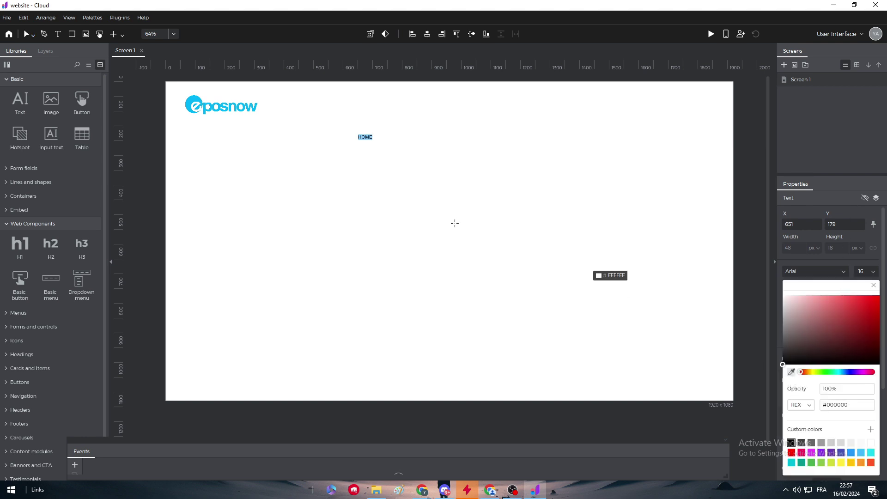
left_click(223, 110)
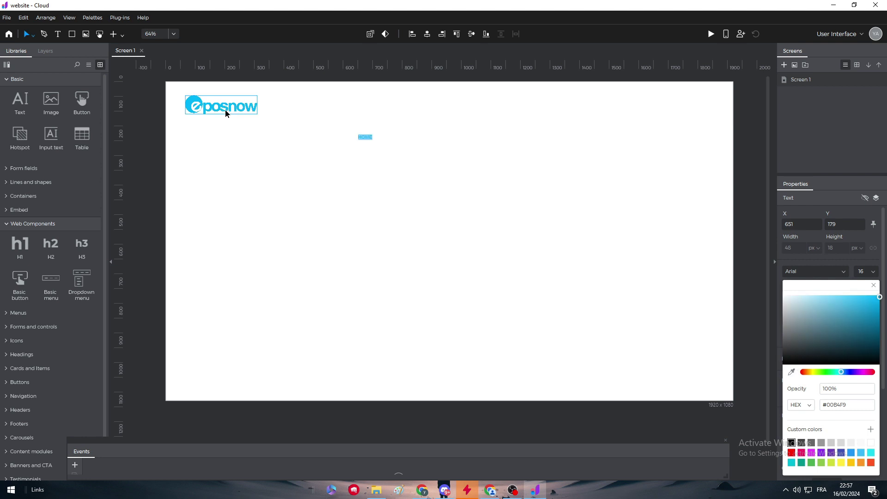
left_click(410, 176)
Give HOME a fixed-size box and font size 22, and move it level with the logo.
left_click(363, 137)
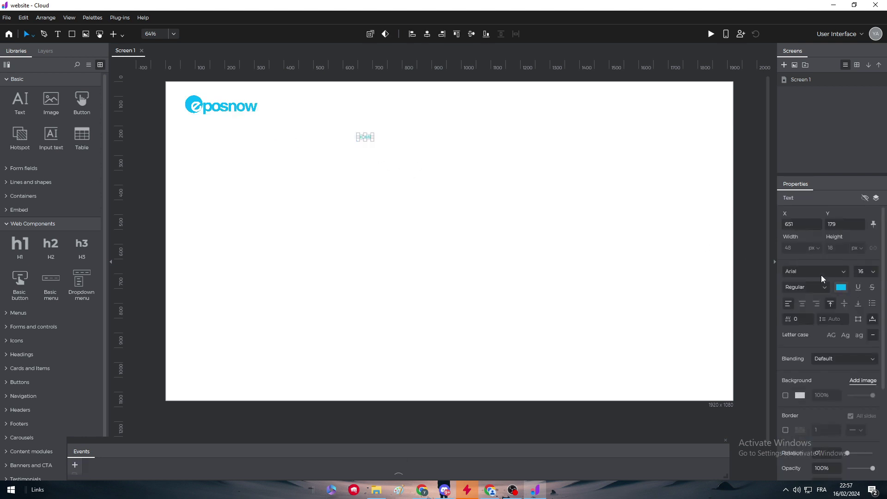
left_click_drag(371, 140, 376, 141)
double_click(366, 138)
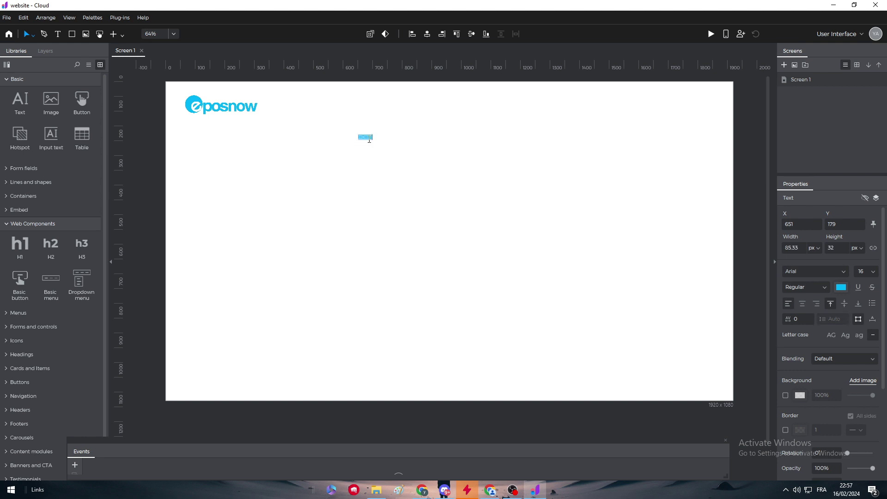
left_click(865, 271)
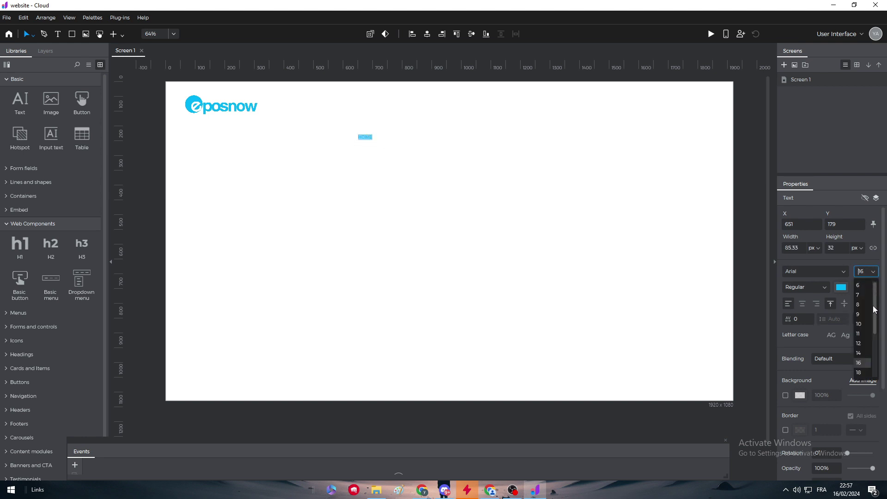
scroll(863, 356, "down", 3)
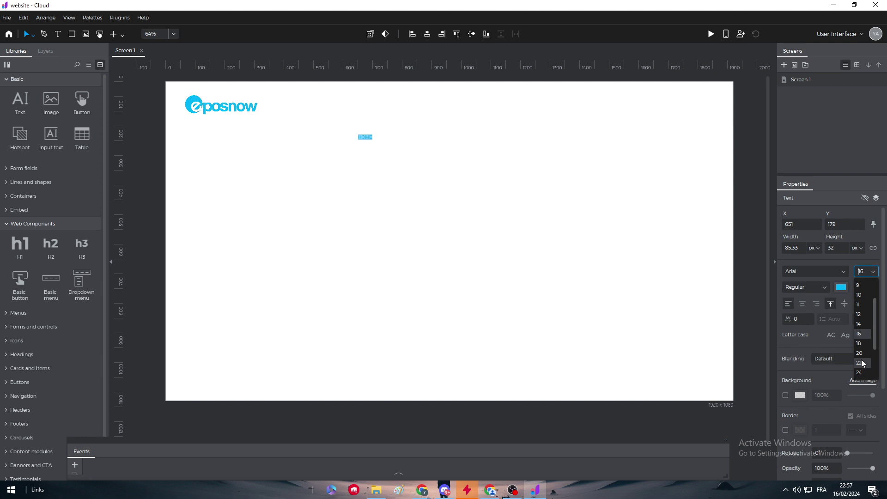
left_click(863, 358)
left_click(458, 178)
left_click_drag(367, 138, 433, 105)
Nudge the logo and HOME label higher so they line up.
left_click(439, 149)
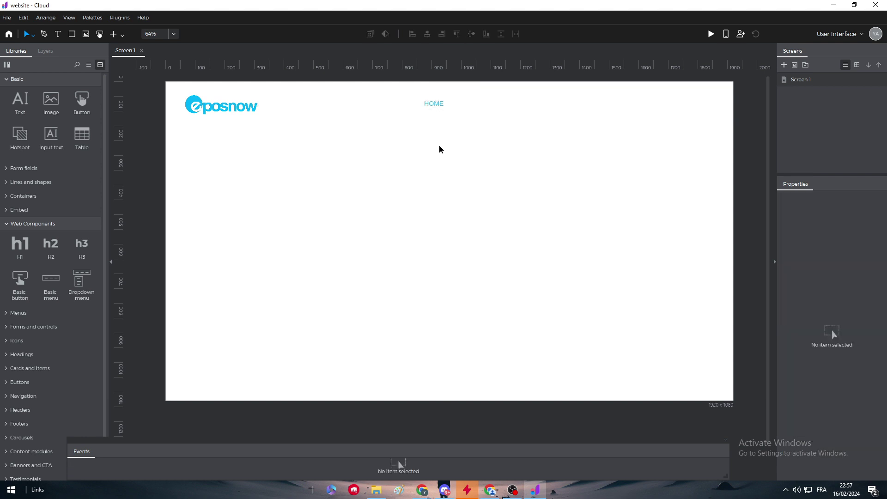
left_click_drag(217, 106, 237, 97)
left_click(291, 150)
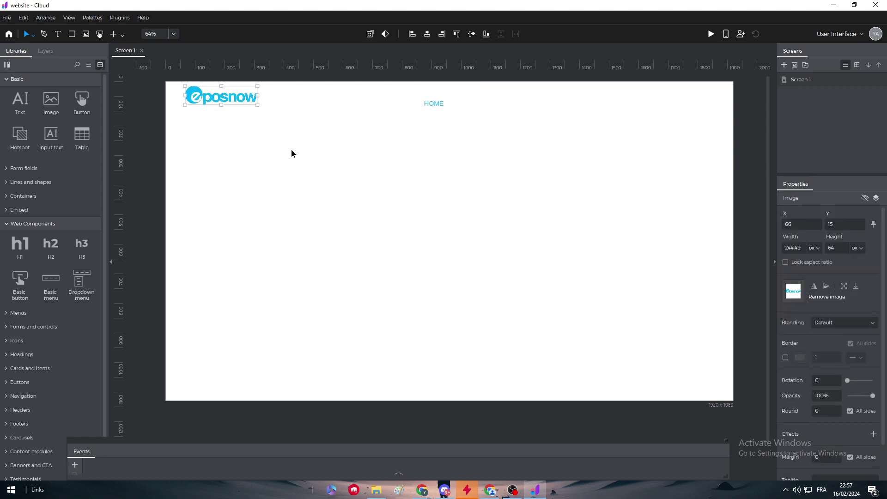
left_click(437, 104)
left_click_drag(433, 105, 431, 102)
left_click(439, 117)
left_click(436, 100)
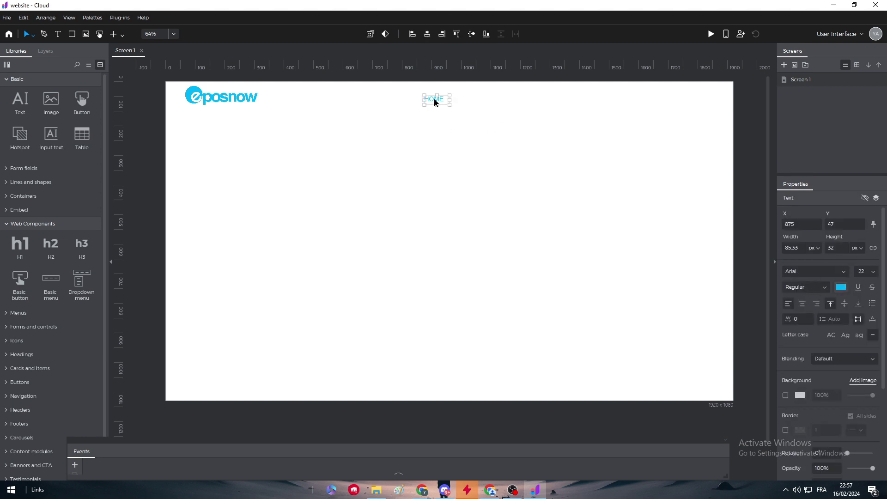
Set HOME to Gilroy font at size 28 and align it with the eposnow logo.
double_click(436, 100)
left_click(814, 271)
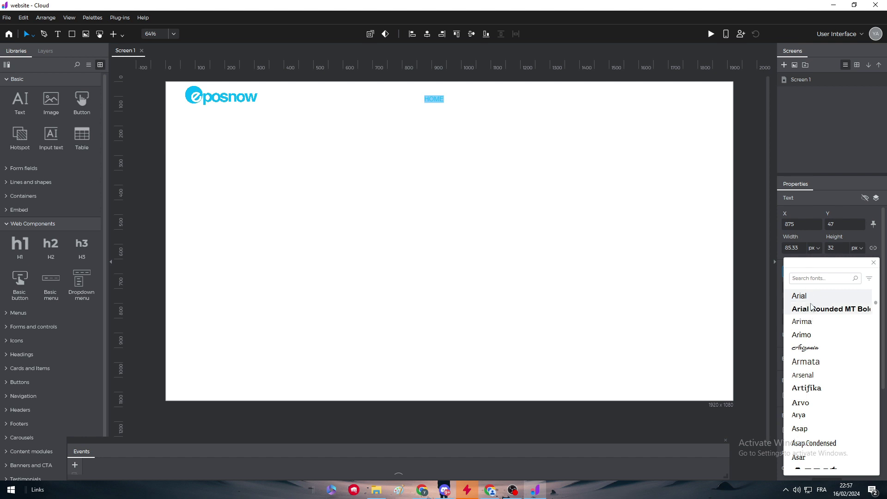
type("g")
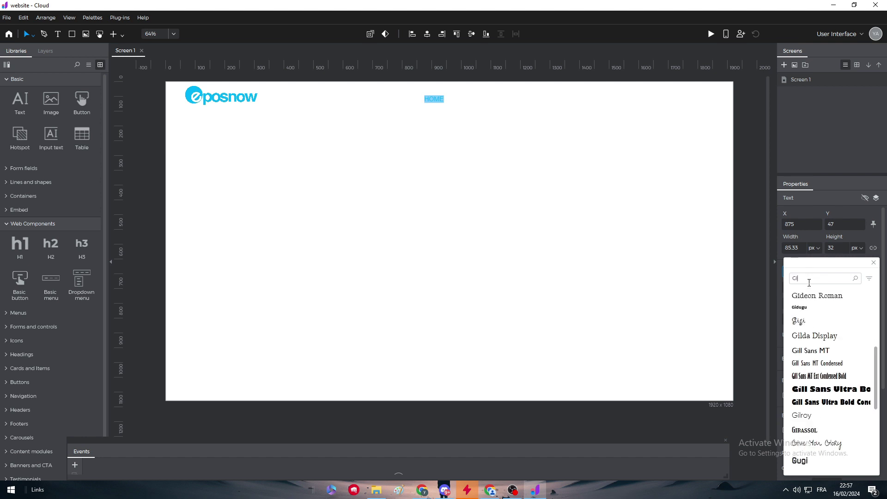
left_click(800, 300)
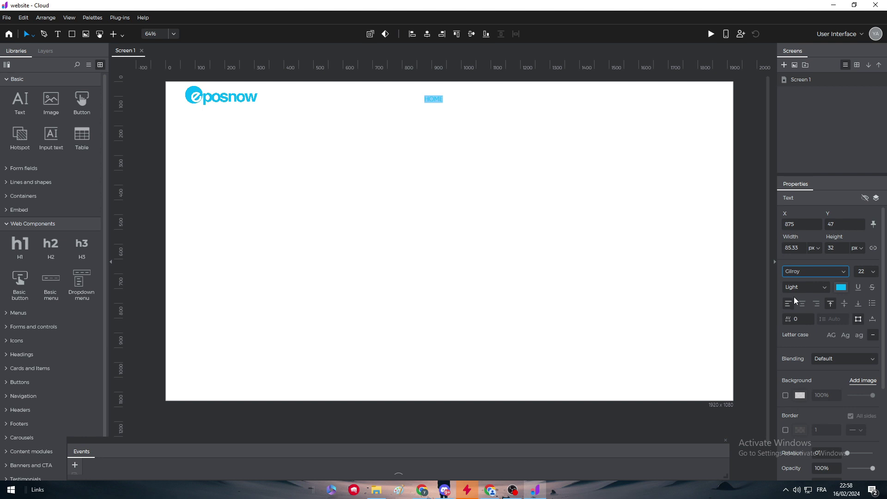
left_click(588, 271)
left_click(437, 100)
left_click(871, 271)
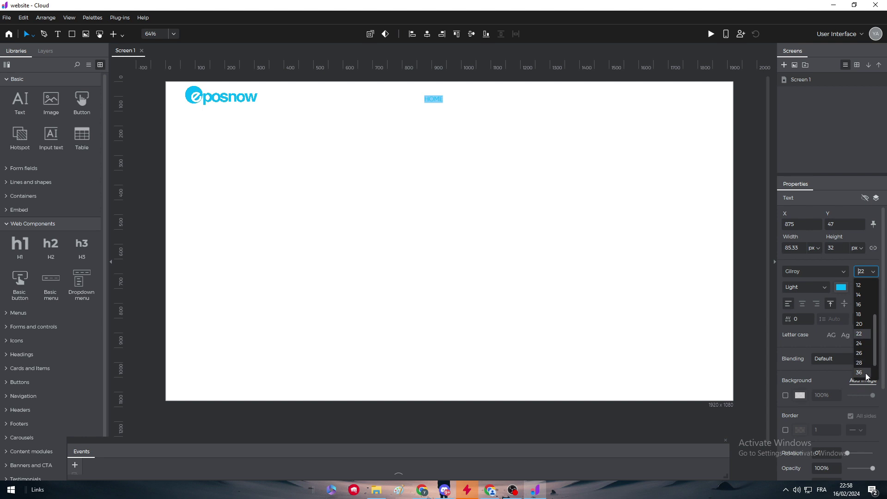
left_click(860, 363)
left_click(565, 201)
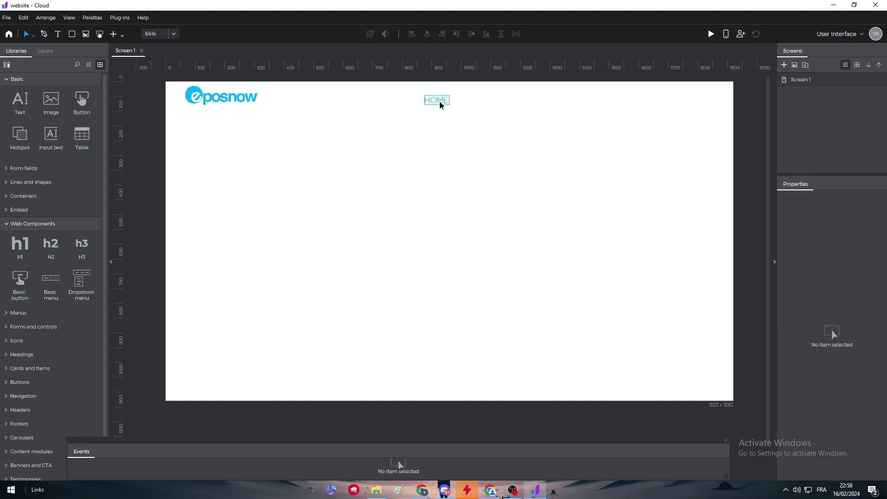
left_click(439, 100)
left_click_drag(443, 105, 436, 99)
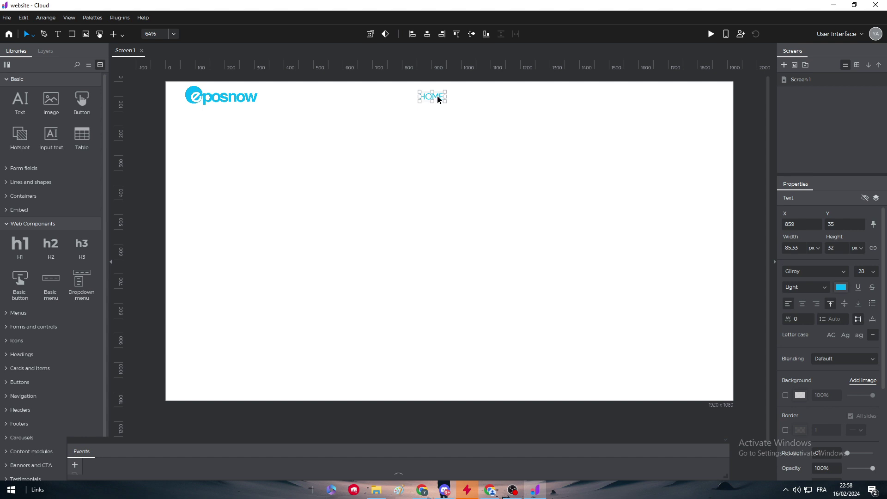
Duplicate HOME to the right, retype the copy as 'Services', and widen it.
left_click_drag(437, 99, 474, 96)
double_click(466, 96)
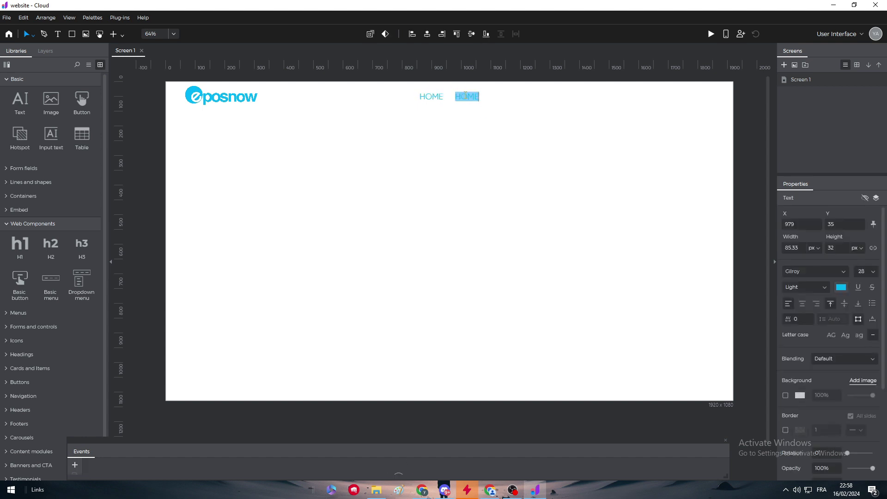
type("SERVICE")
key("BackSpace")
key("BackSpace")
key("BackSpace")
left_click(505, 119)
left_click(471, 97)
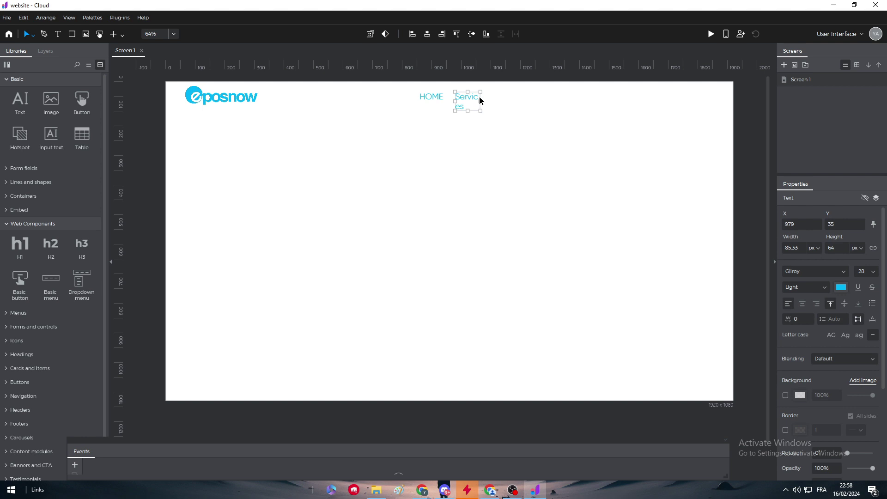
left_click_drag(480, 100, 494, 99)
Retype HOME as 'Home' and colour the Services label grey.
double_click(431, 96)
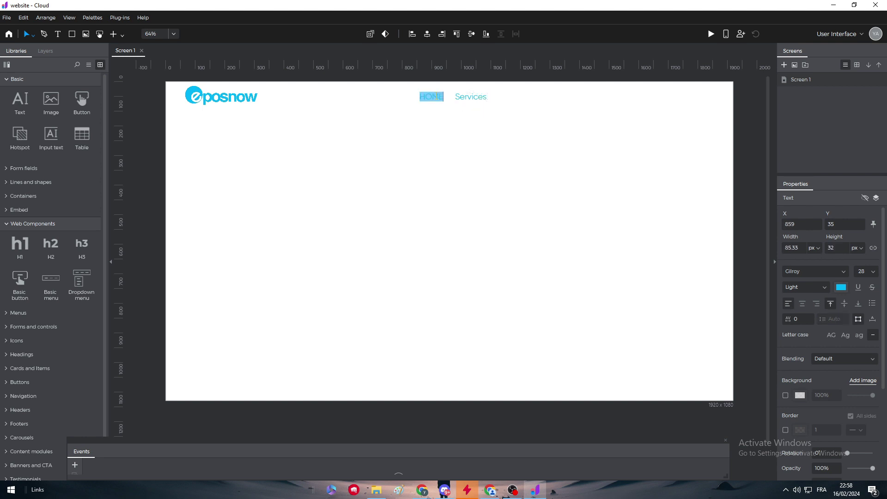
left_click_drag(424, 96, 443, 96)
type("ome")
left_click(471, 98)
double_click(466, 103)
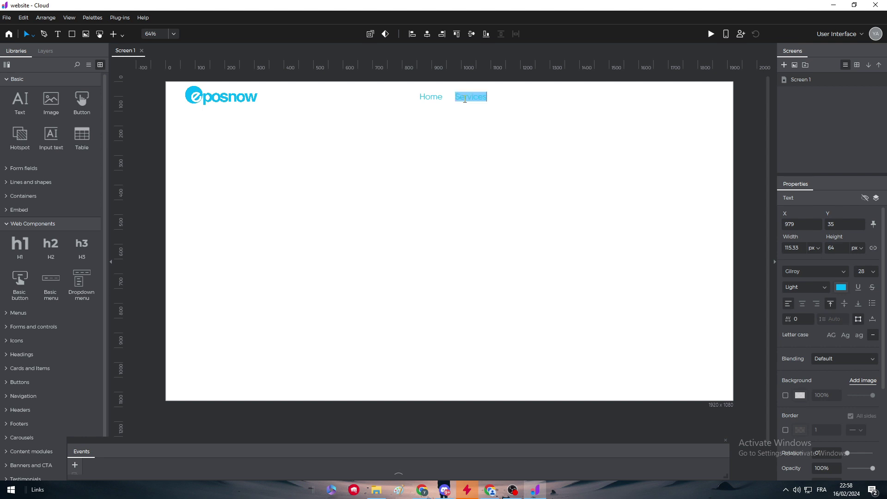
left_click(840, 288)
left_click(650, 283)
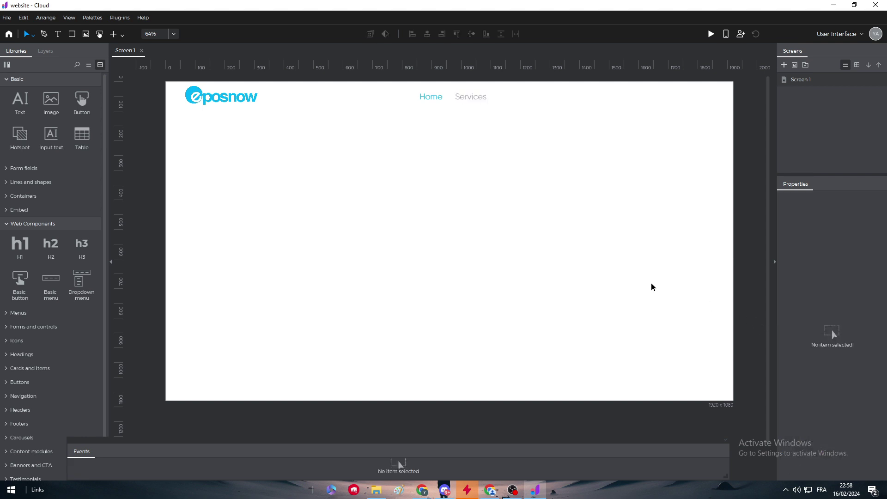
Undo an accidental narrowing of Services, then place an evenly spaced copy to its right.
left_click(472, 96)
left_click_drag(453, 102, 461, 101)
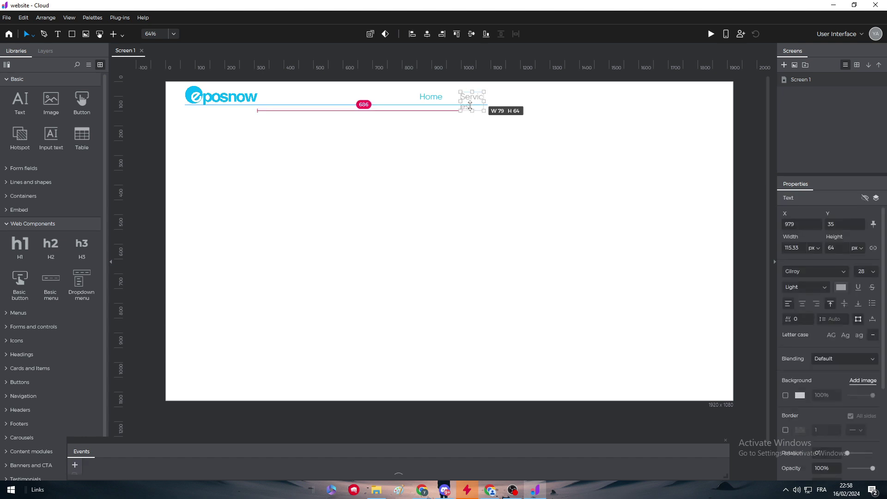
key("ctrl+z")
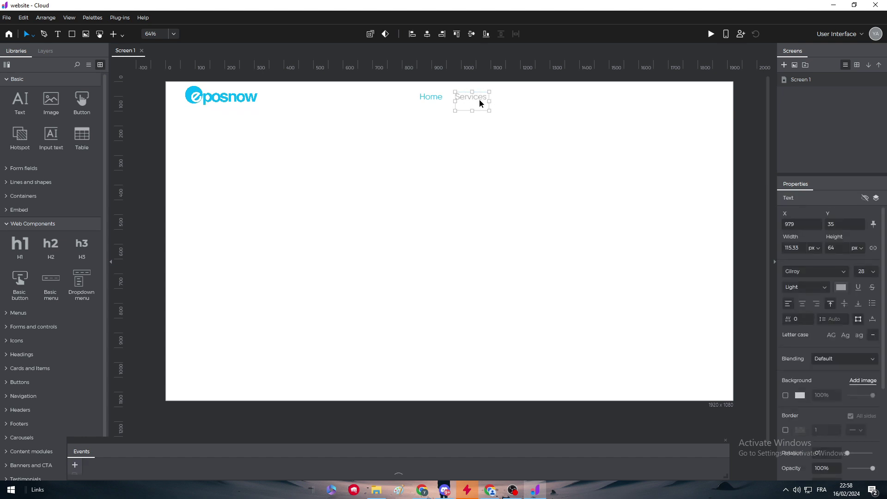
mouse_move(482, 100)
left_mouse_down()
mouse_move(525, 102)
mouse_move(471, 102)
mouse_move(514, 102)
left_mouse_up()
left_click(520, 97)
left_click_drag(512, 97, 512, 97)
Relabel the copied Services item 'Contact Us' and widen it onto one line.
double_click(527, 98)
type("Contact Us")
left_click(599, 135)
left_click(525, 97)
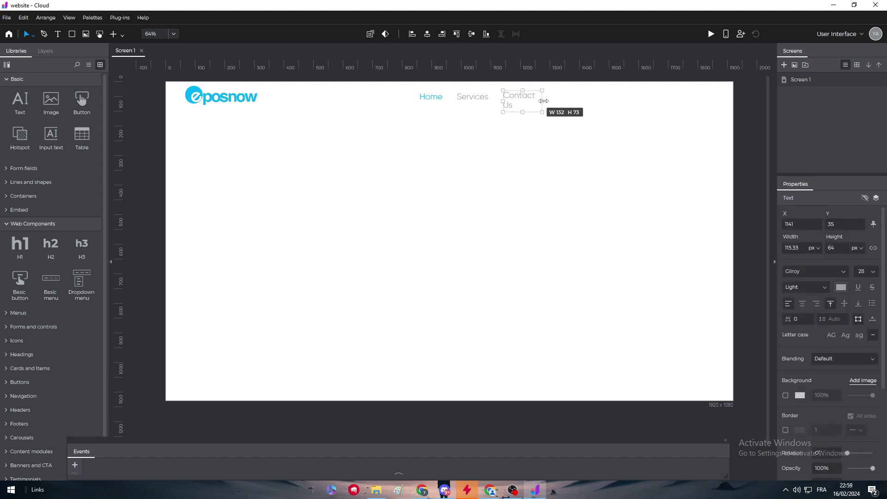
left_click_drag(535, 102, 551, 99)
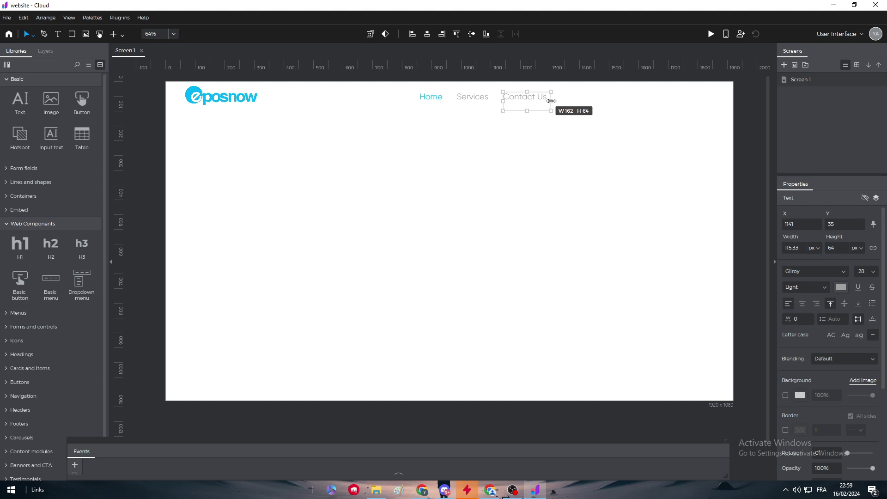
left_click(563, 101)
Duplicate Contact Us to its right, then check the Dribbble reference in Chrome.
left_click_drag(520, 98, 579, 99, "alt")
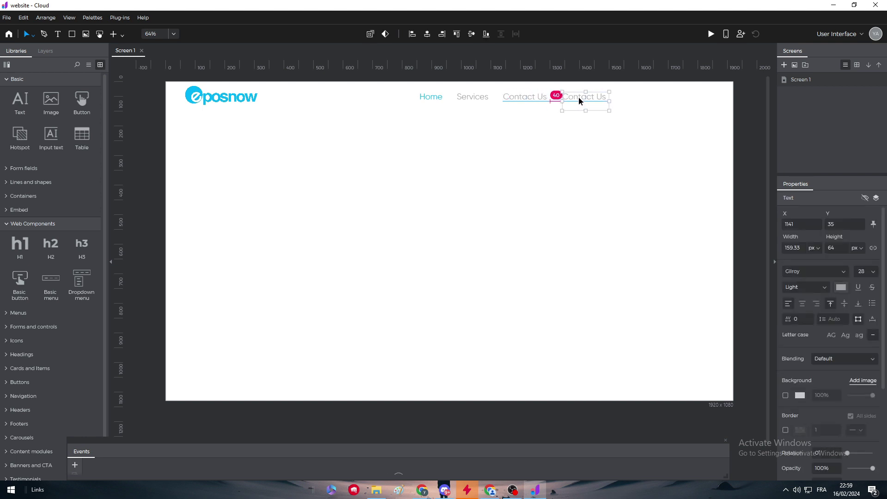
left_click(593, 179)
mouse_move(422, 490)
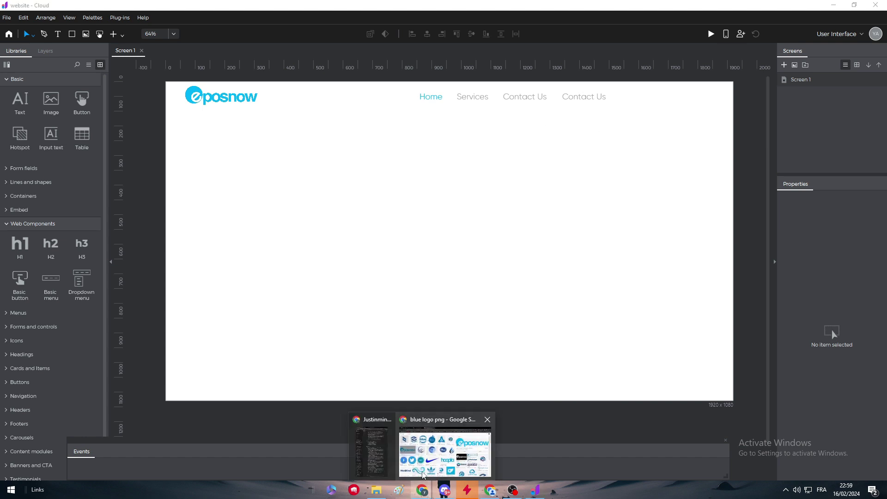
left_click(443, 453)
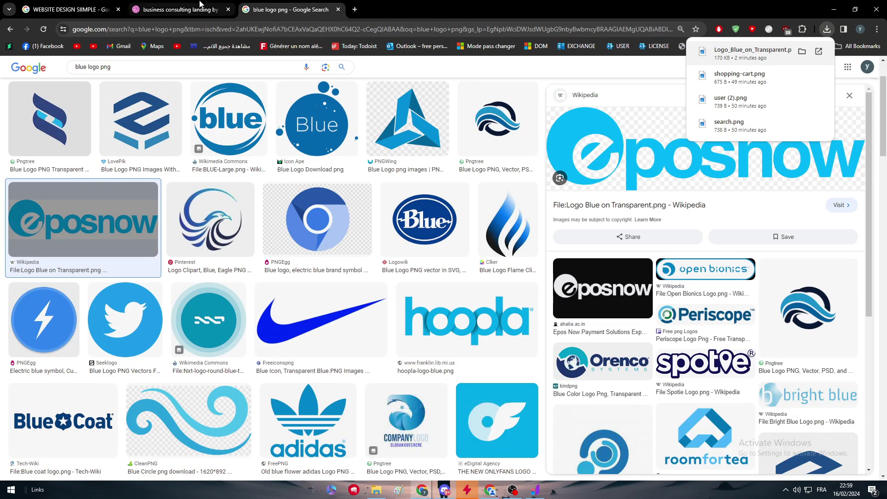
left_click(178, 9)
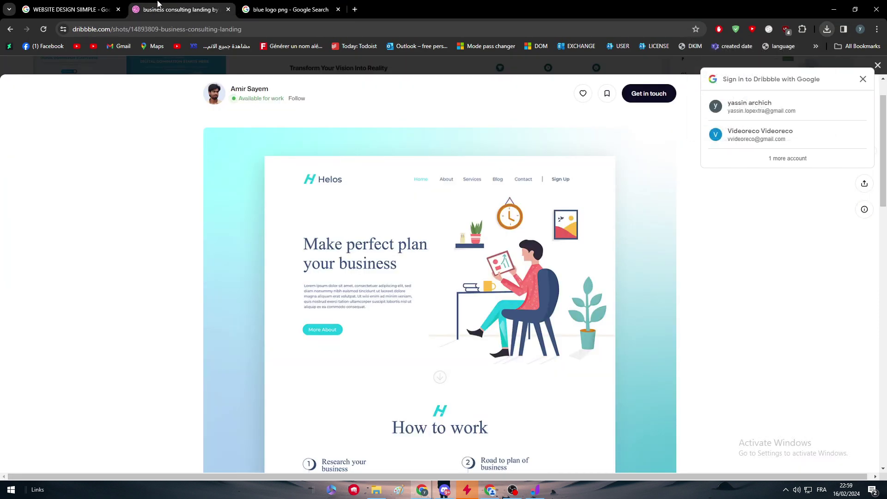
left_click(535, 491)
Change the second Contact Us label's text to 'Blog'.
double_click(584, 96)
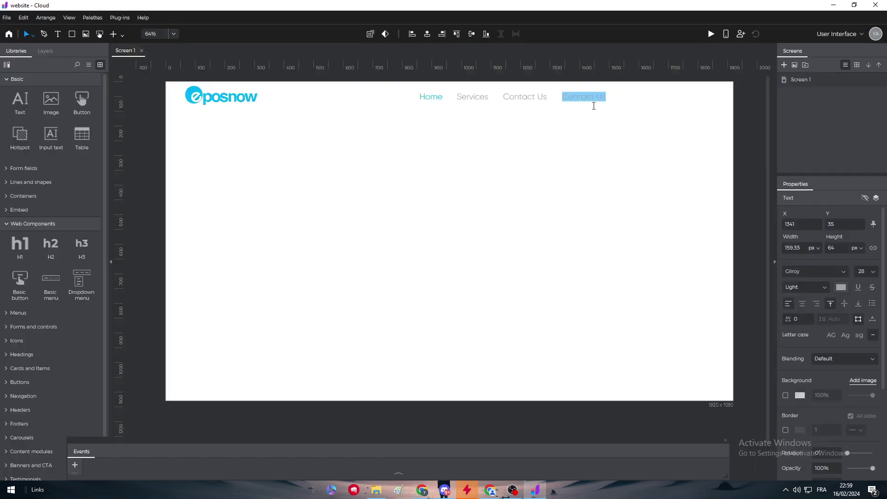
type("Blog")
left_click(597, 158)
left_click(570, 99)
left_click(519, 150)
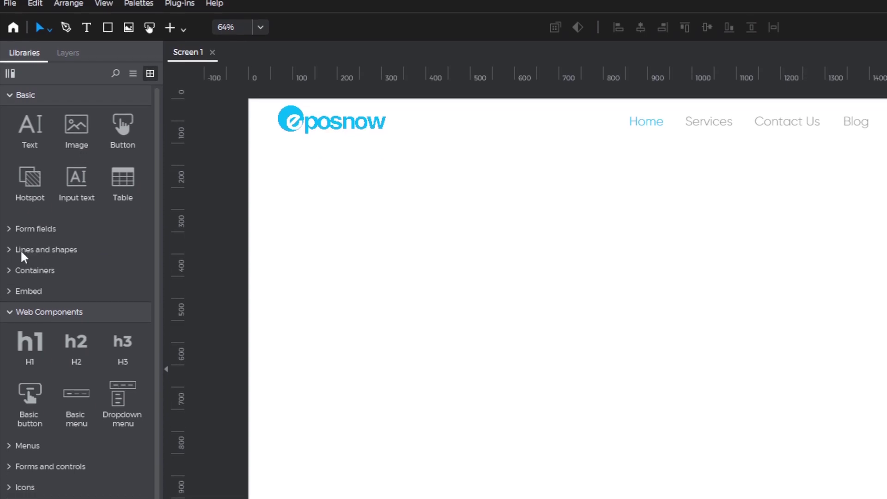
Draw a straight line and set its rotation to 90 degrees.
left_click(20, 249)
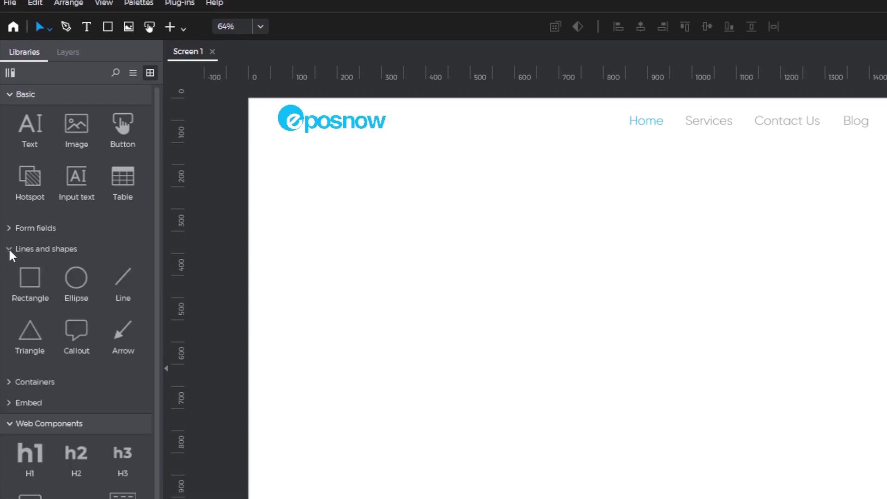
left_click(123, 283)
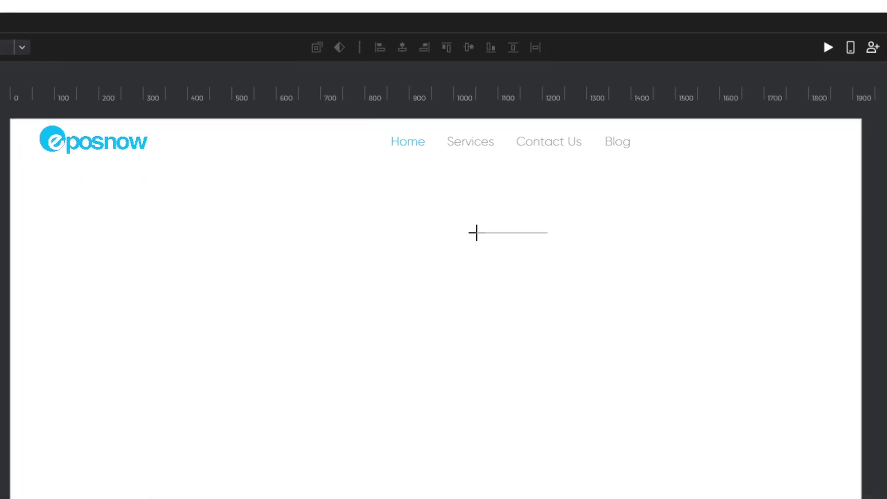
left_click(444, 235)
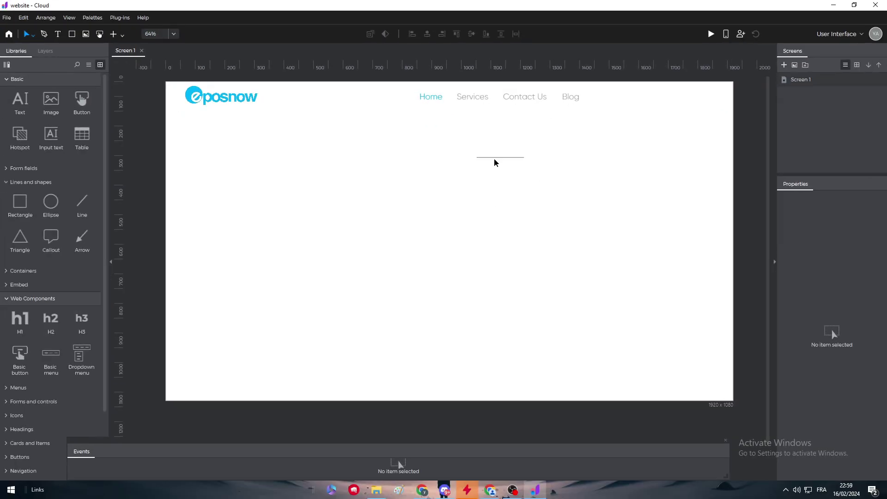
left_click(494, 158)
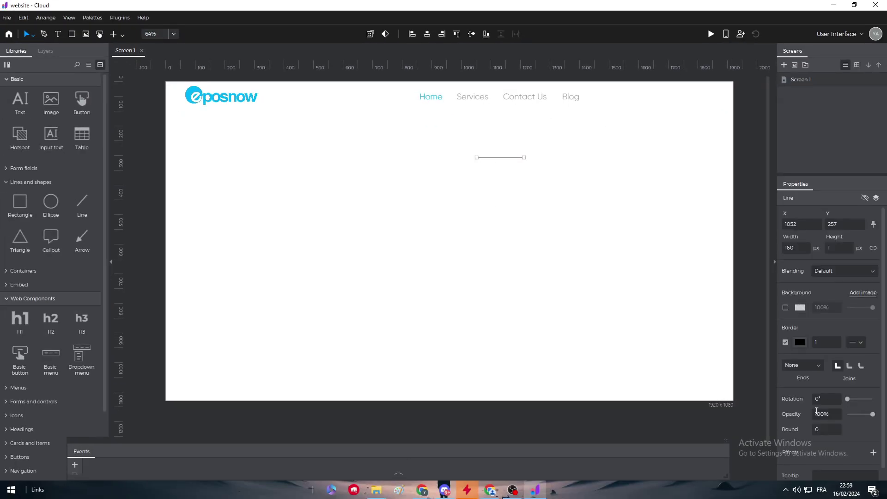
left_click_drag(849, 399, 855, 398)
left_click(818, 398)
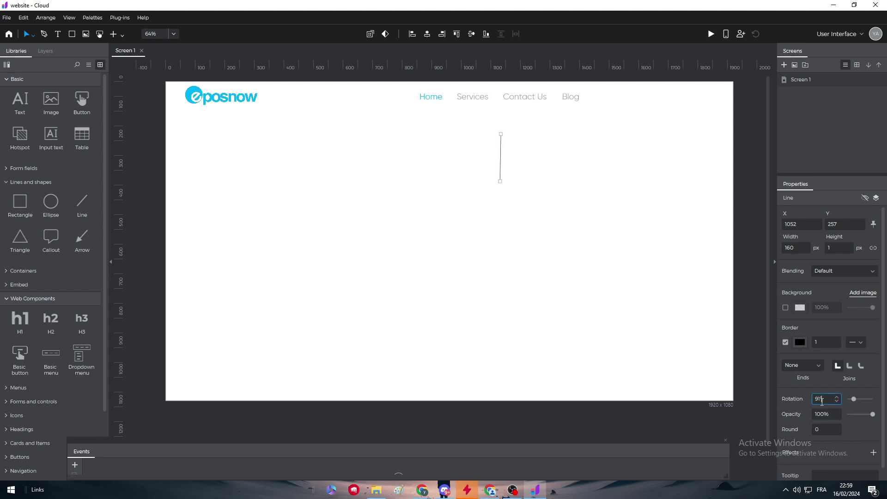
left_click(632, 265)
Shorten the vertical line and place it just right of Blog.
left_click(500, 155)
left_click_drag(500, 136, 499, 141)
mouse_move(501, 186)
left_mouse_down()
mouse_move(502, 149)
mouse_move(605, 115)
left_mouse_up()
key("ctrl+z")
mouse_move(509, 147)
left_mouse_down()
mouse_move(594, 102)
mouse_move(588, 96)
left_mouse_up()
left_click(626, 107)
Give the divider a light grey border sampled from Blog, then check the Dribbble reference.
left_click(800, 341)
left_click(792, 371)
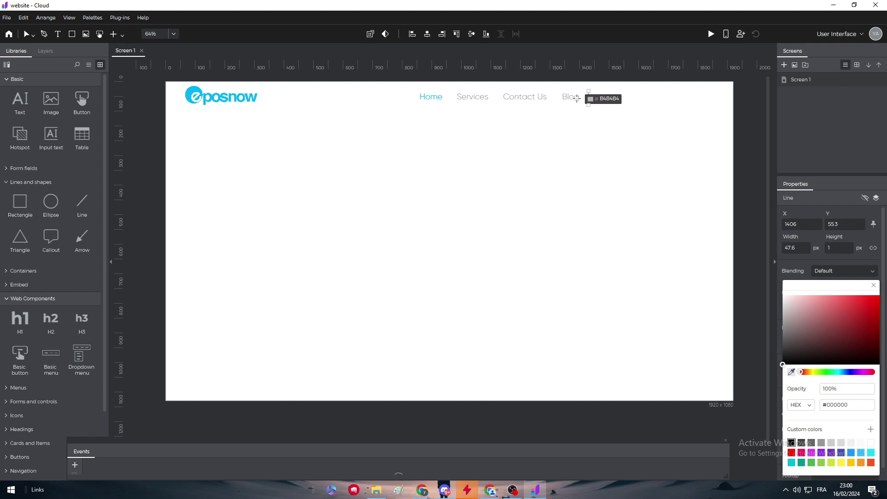
left_click(575, 97)
left_click(587, 103)
left_click(637, 125)
mouse_move(421, 490)
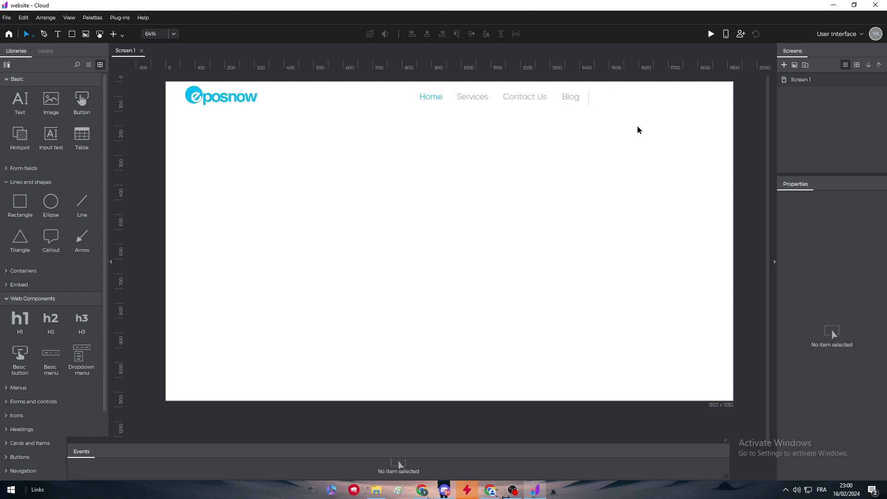
left_click(443, 454)
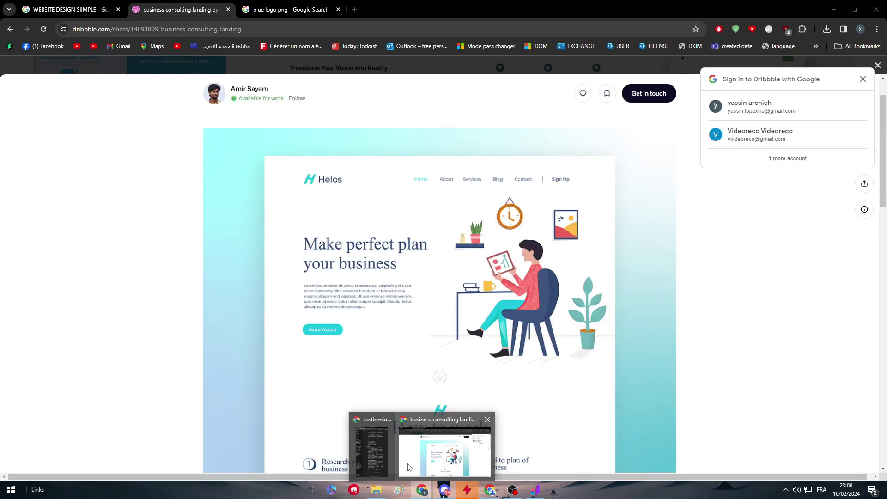
left_click(534, 491)
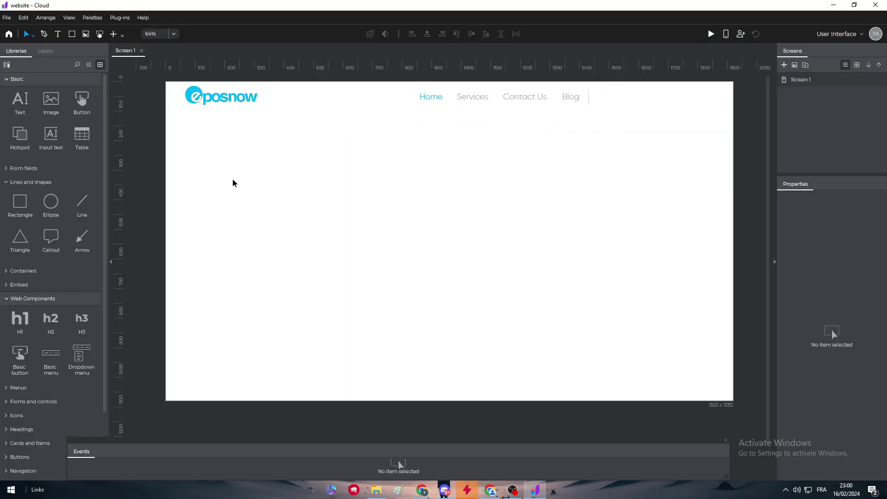
Add a button labelled 'SIGN UP' with rounded corners.
left_click_drag(82, 102, 508, 152)
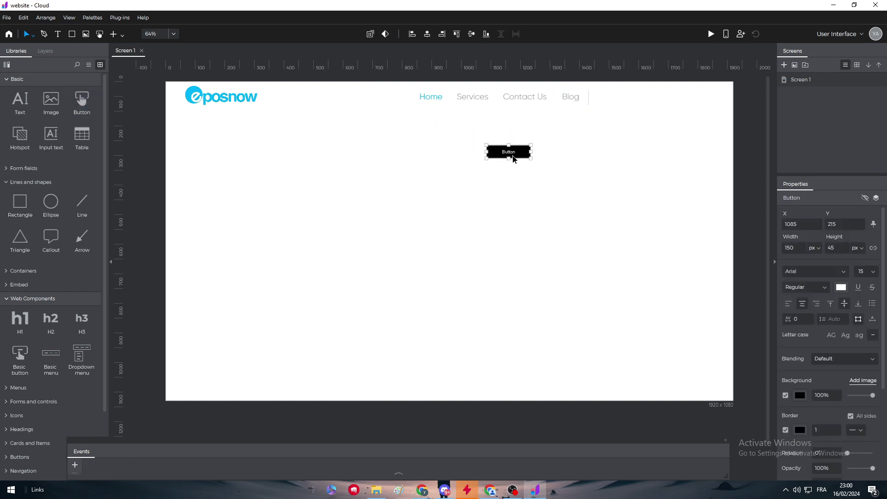
double_click(508, 154)
left_click(509, 169)
scroll(847, 408, "down", 2)
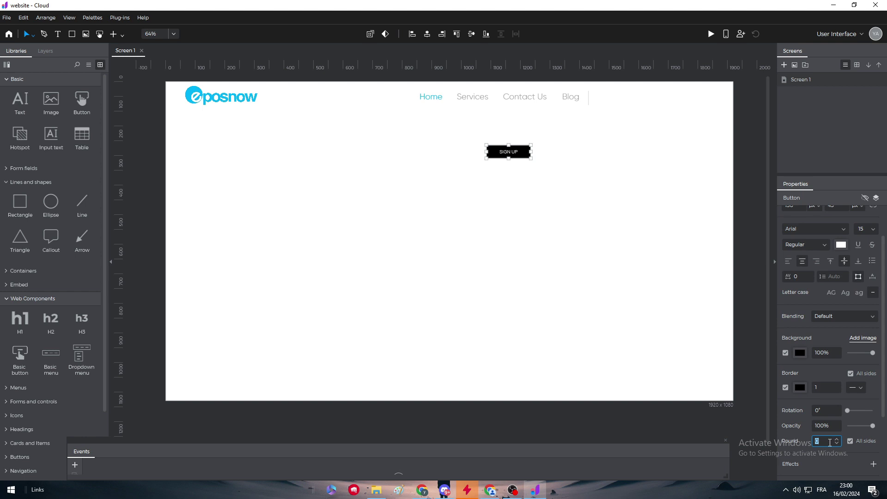
left_click(624, 336)
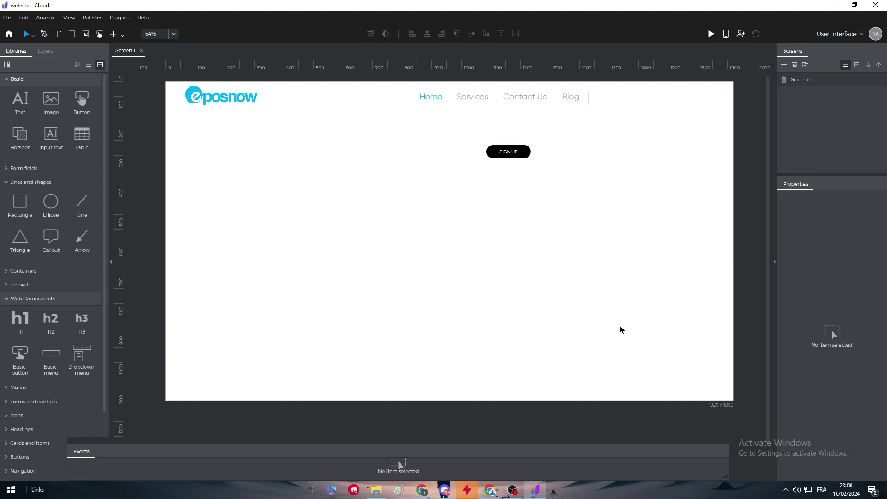
left_click(514, 152)
Give SIGN UP the Home link's cyan border and background, and place it after Blog.
left_click(800, 388)
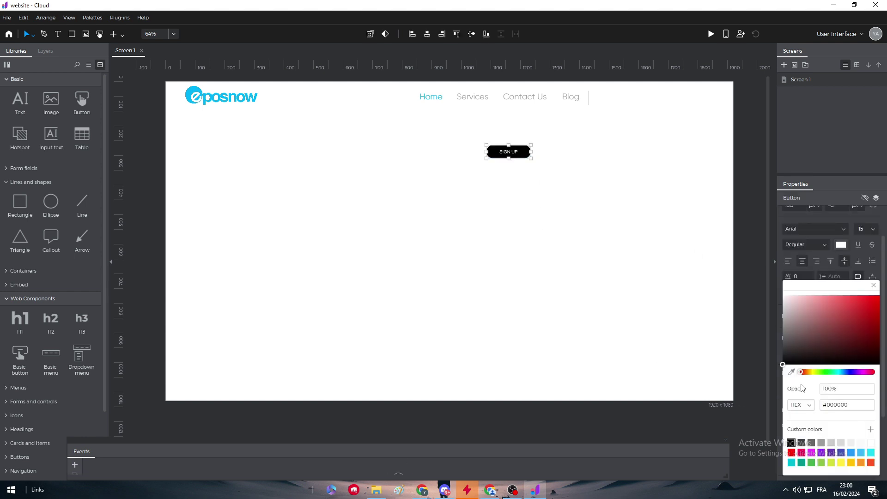
left_click(793, 374)
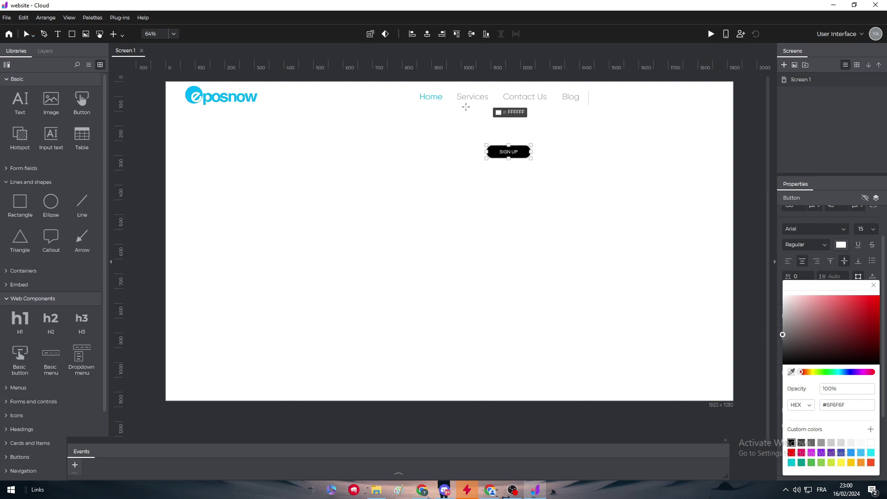
left_click(430, 97)
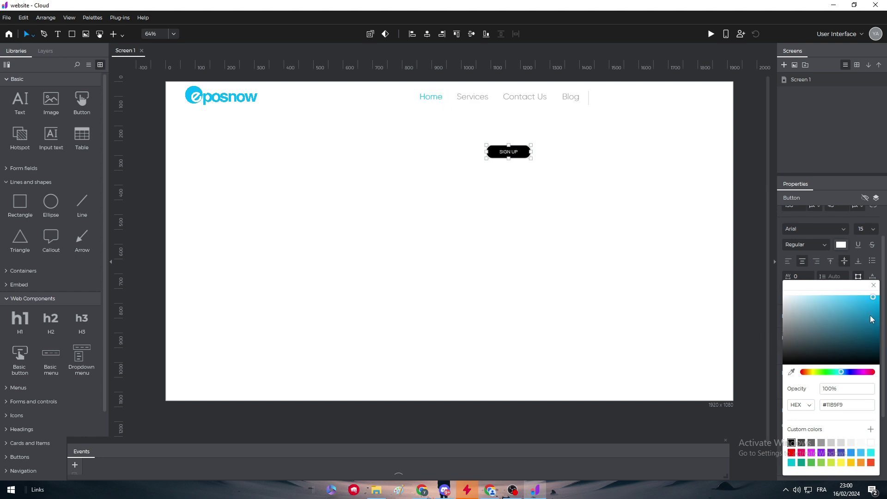
left_click(873, 286)
left_click(800, 355)
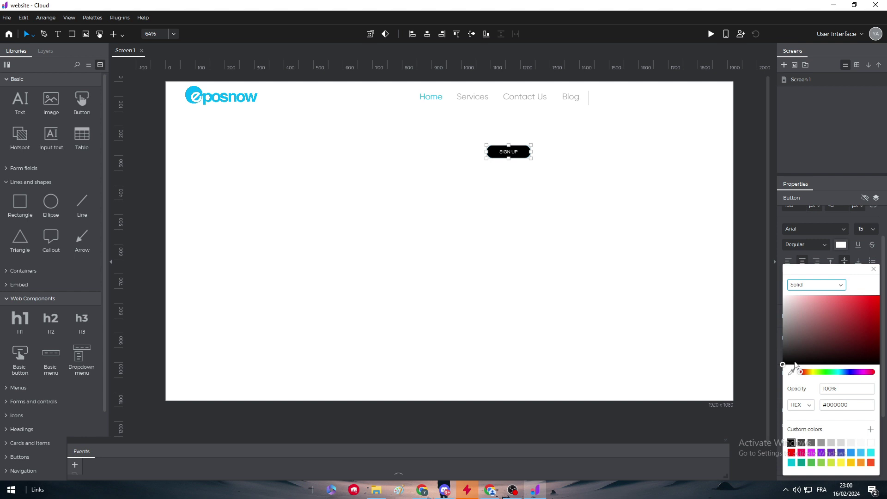
left_click(792, 372)
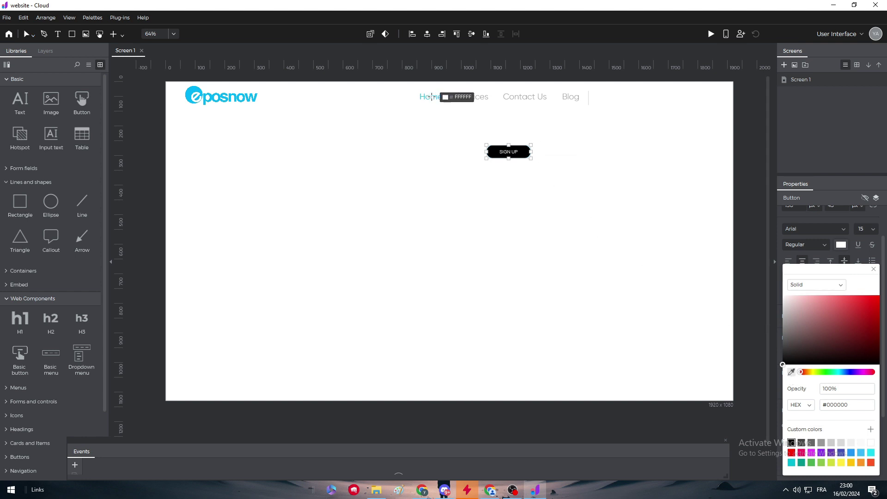
left_click(431, 97)
left_click(654, 234)
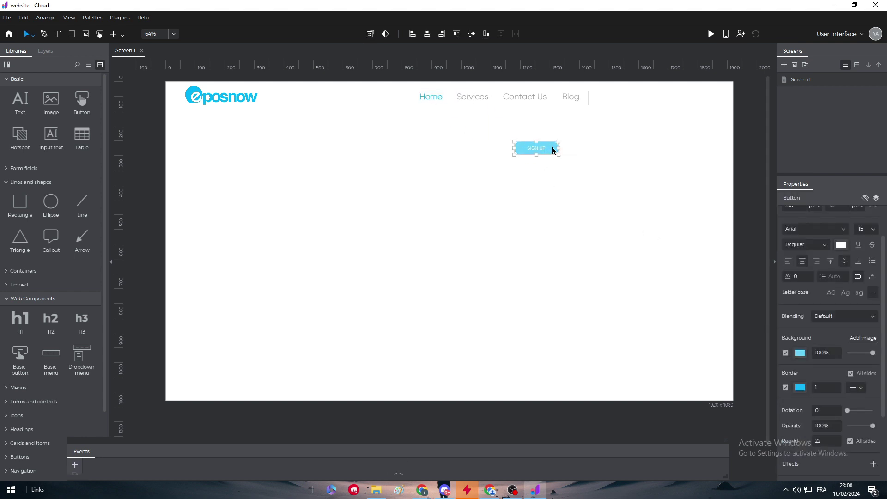
left_click_drag(508, 152, 627, 97)
Shift all the navigation items and the SIGN UP button to the right.
left_click(527, 173)
left_click_drag(402, 83, 691, 120)
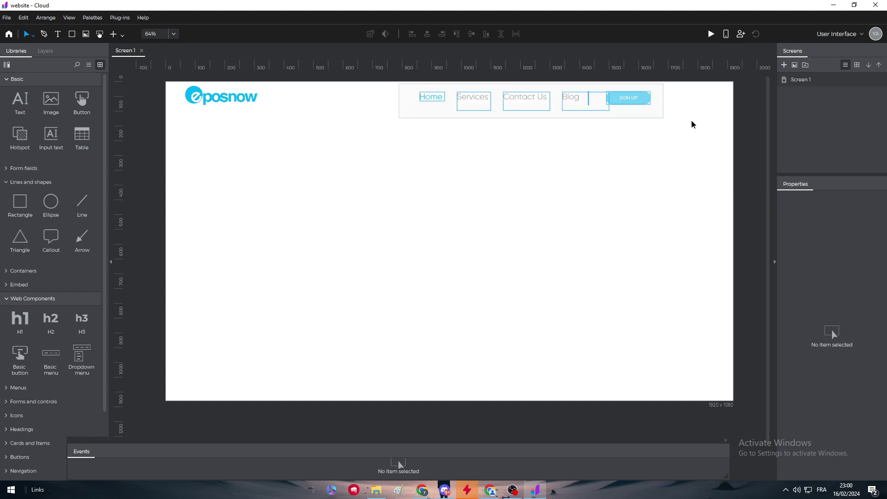
left_click_drag(640, 101, 695, 102)
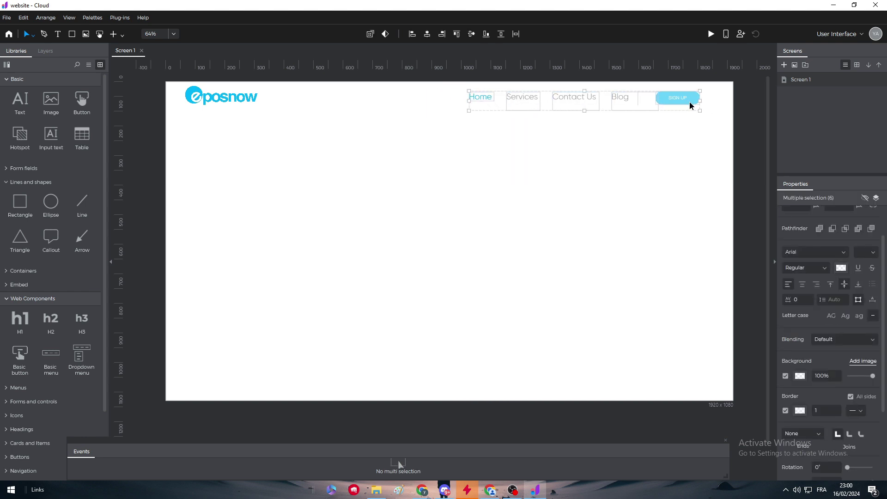
left_click(653, 165)
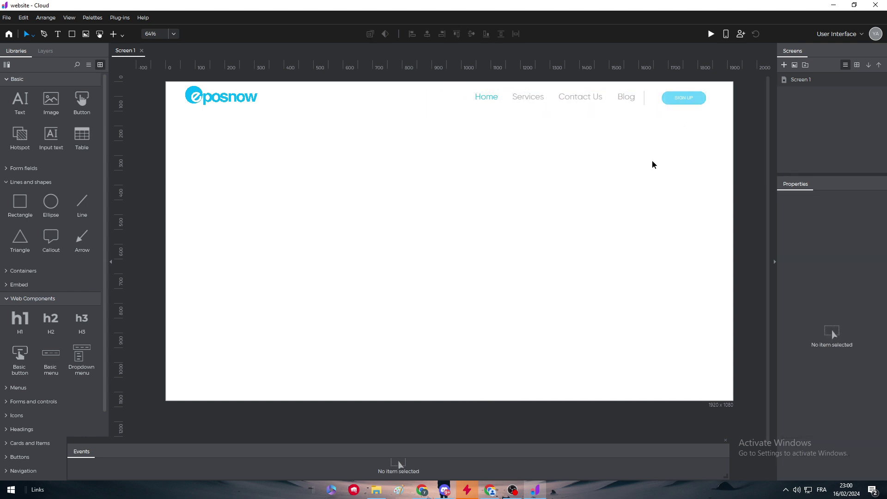
Nudge the divider between Blog and SIGN UP, then show the Dribbble reference again.
left_click(643, 100)
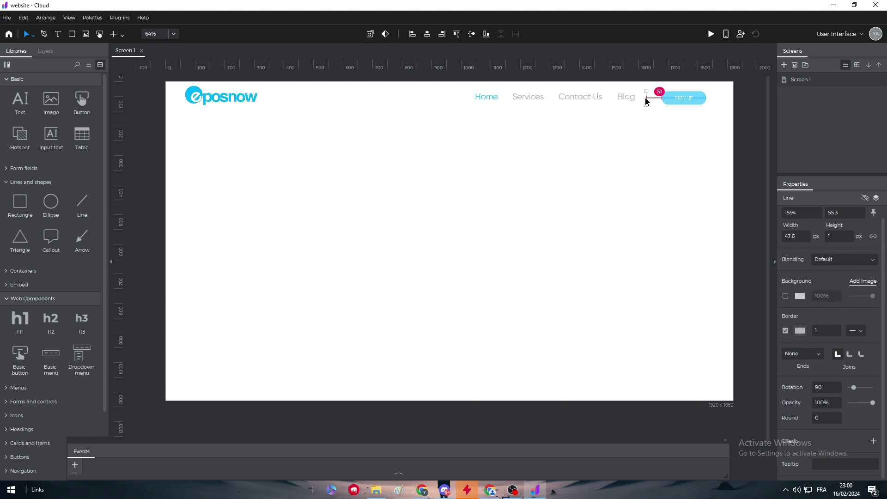
left_click_drag(644, 100, 648, 101)
left_click(699, 115)
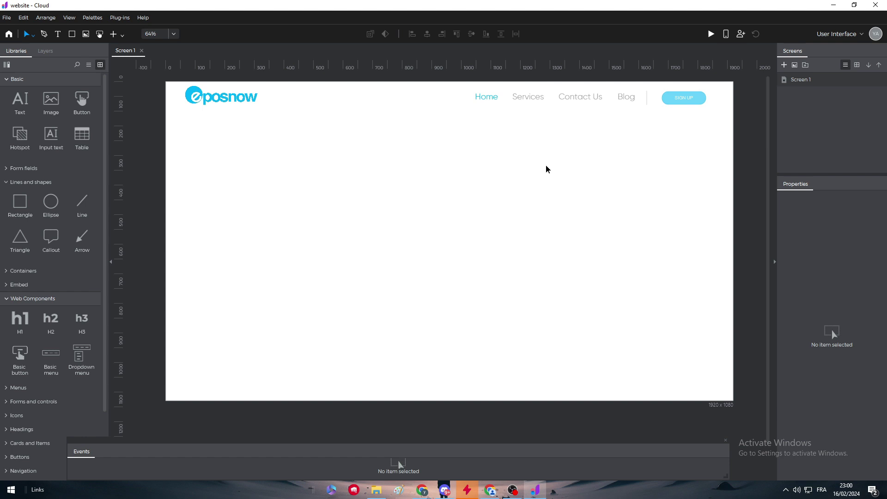
left_click(422, 490)
left_click(443, 451)
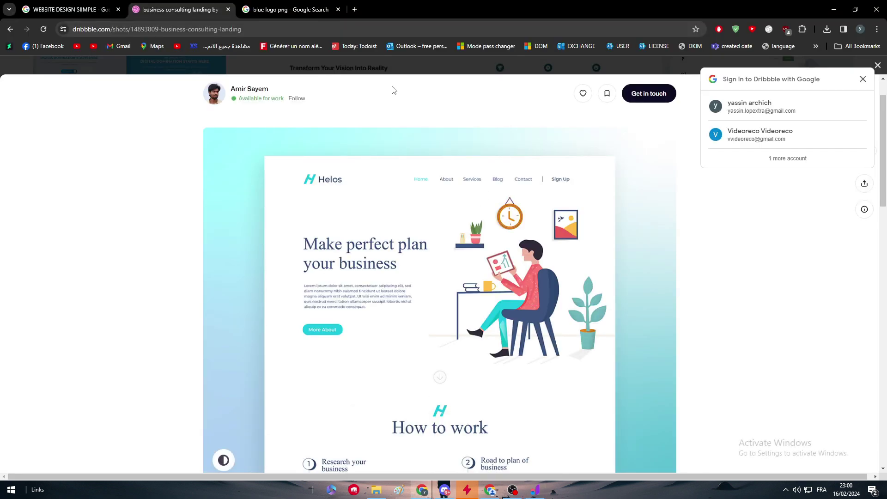
Download the Lifelong Learning icon from Flaticon as a 512px PNG.
left_click(353, 10)
type("fla")
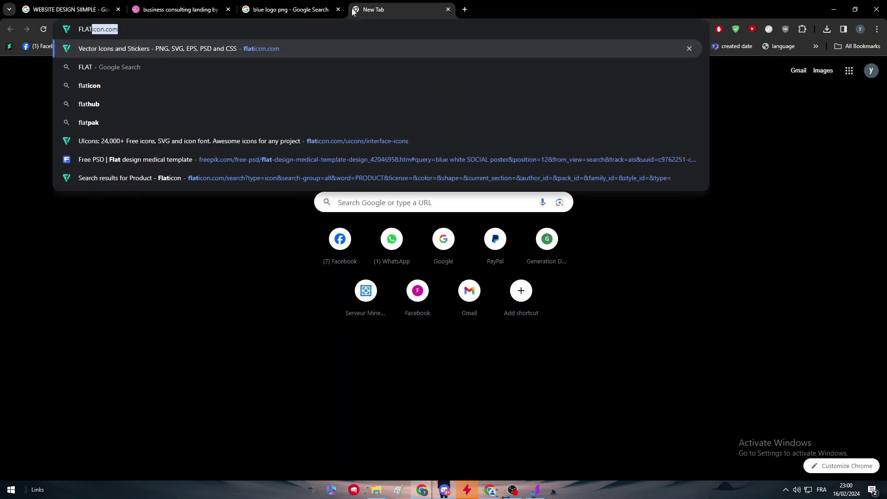
key("Return")
scroll(547, 194, "down", 5)
scroll(547, 195, "up", 1)
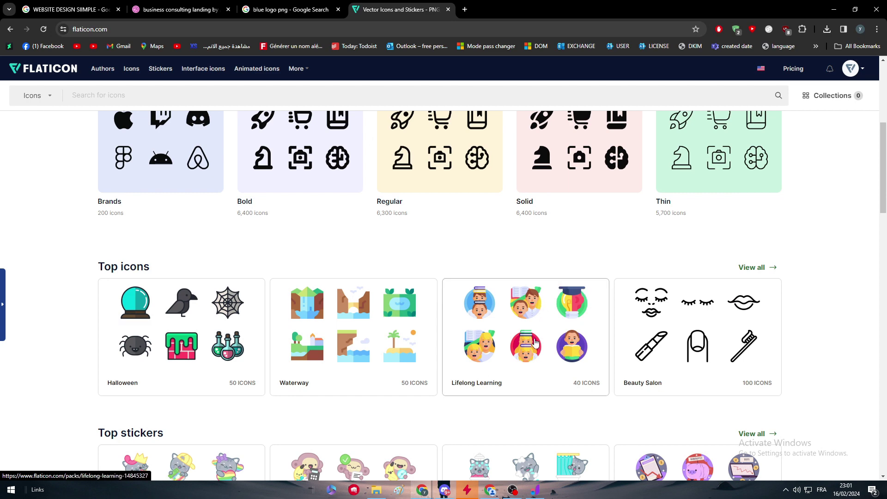
scroll(534, 343, "up", 5)
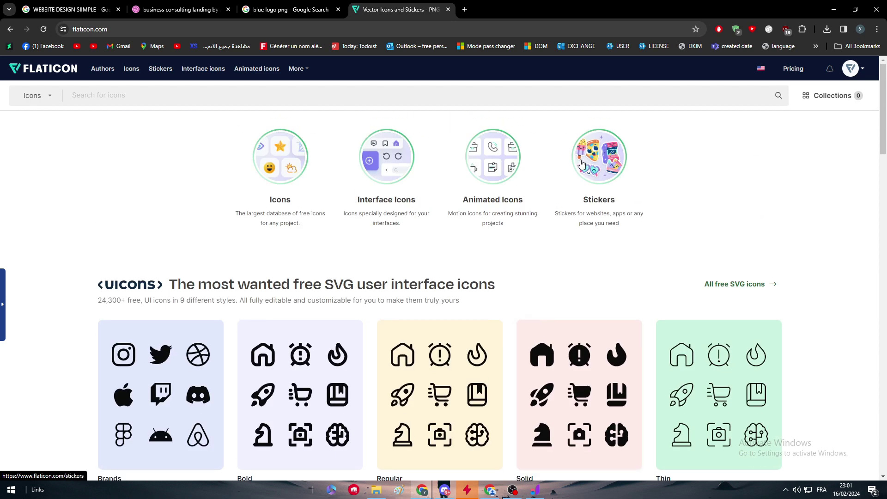
scroll(416, 191, "down", 5)
left_click(540, 265)
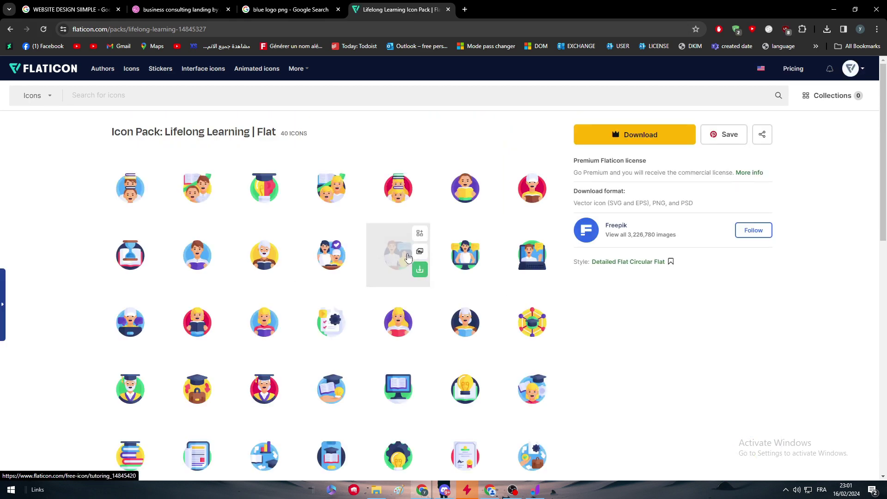
left_click(130, 187)
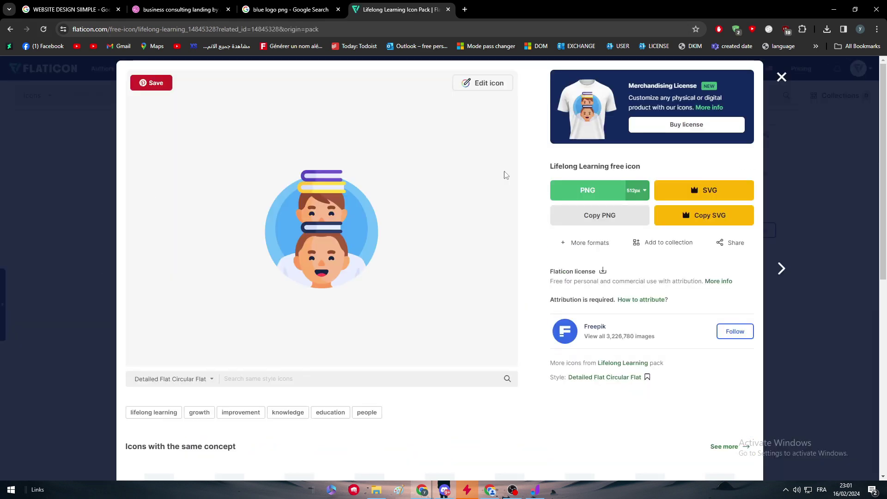
left_click(482, 83)
left_click(720, 75)
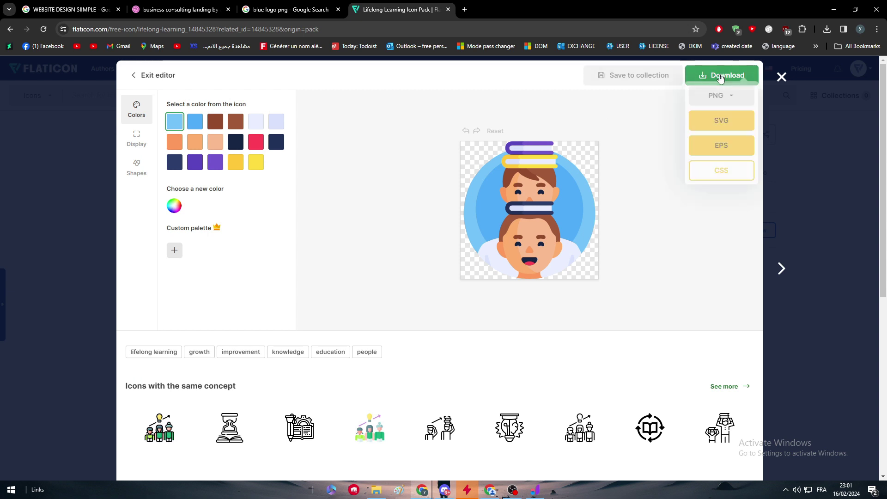
left_click(720, 95)
left_click(704, 203)
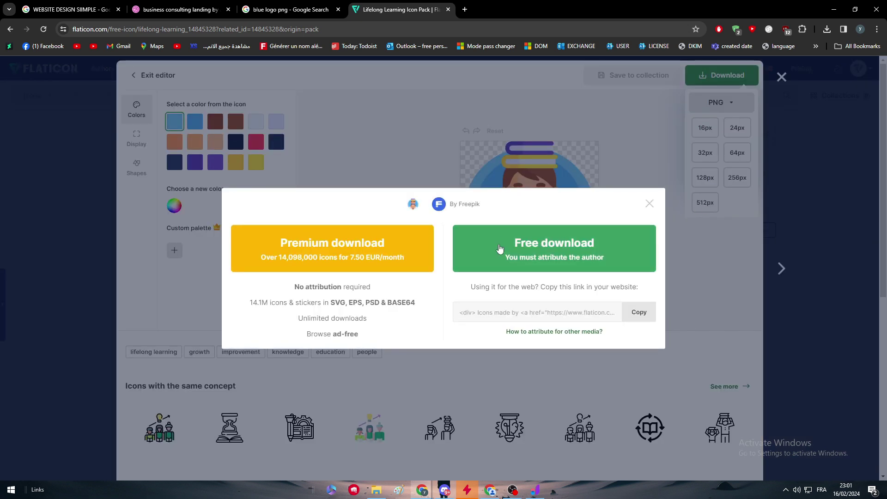
left_click(500, 249)
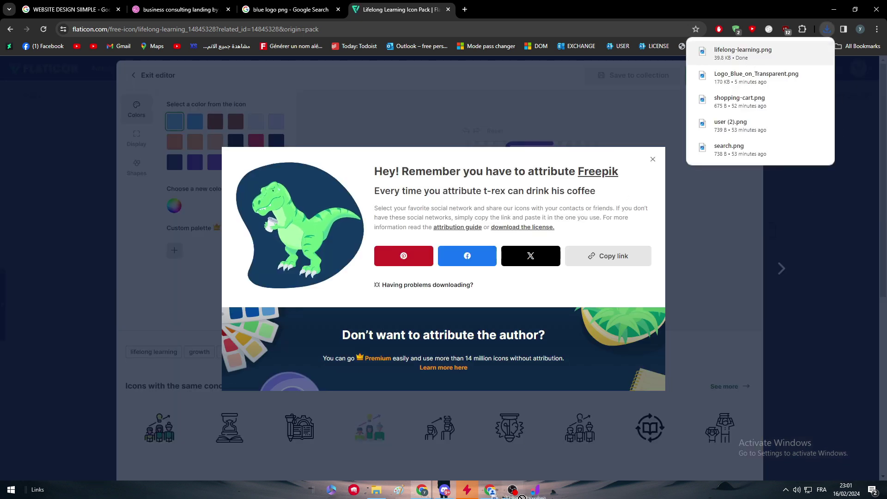
Place the downloaded illustration on the canvas just below the header.
left_click_drag(741, 54, 595, 232)
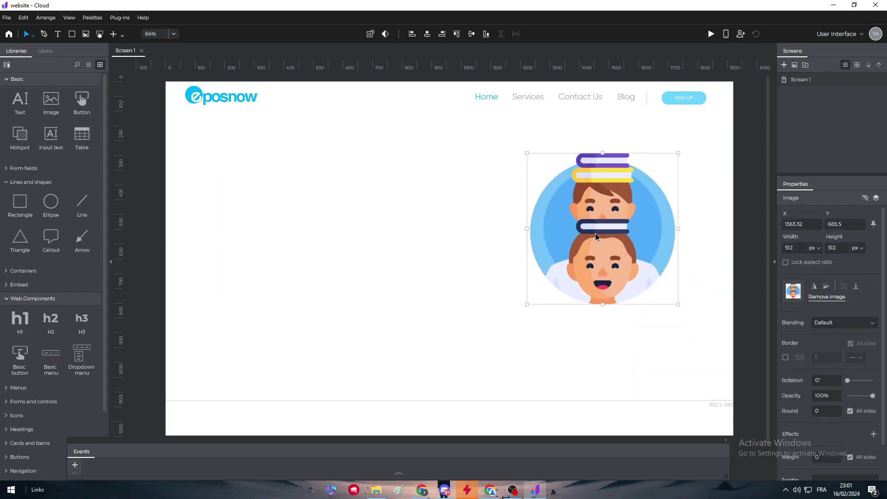
left_click(505, 235)
mouse_move(600, 265)
left_mouse_down()
mouse_move(566, 239)
mouse_move(574, 240)
left_mouse_up()
left_click(433, 225)
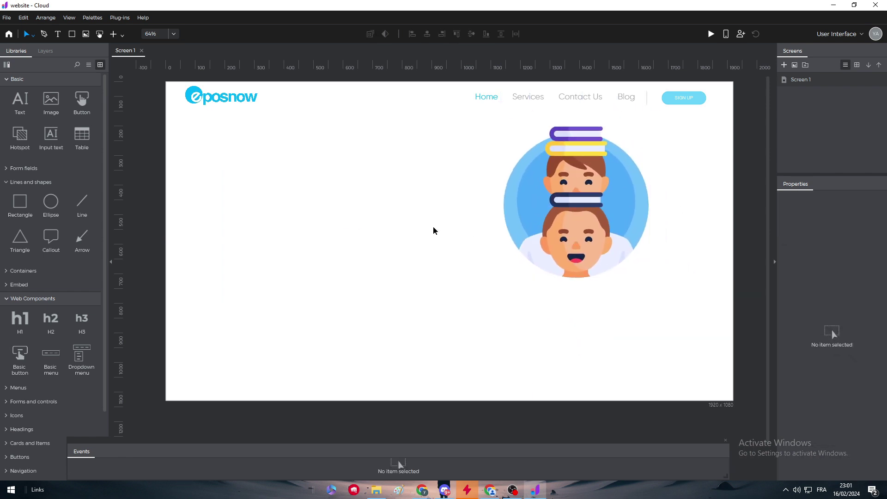
Duplicate the SIGN UP button to the left side, enlarged.
left_click(683, 102)
key("ctrl+d")
mouse_move(683, 102)
left_mouse_down()
mouse_move(241, 256)
mouse_move(298, 274)
left_mouse_up()
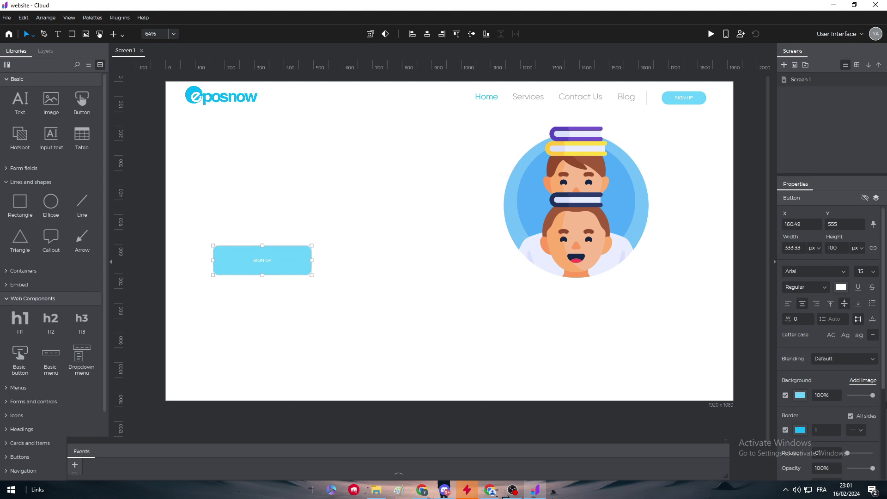
scroll(831, 403, "down", 3)
Set the copied button's roundness to 49.5 and relabel it 'Learn More'.
left_click(823, 436)
type("49.5")
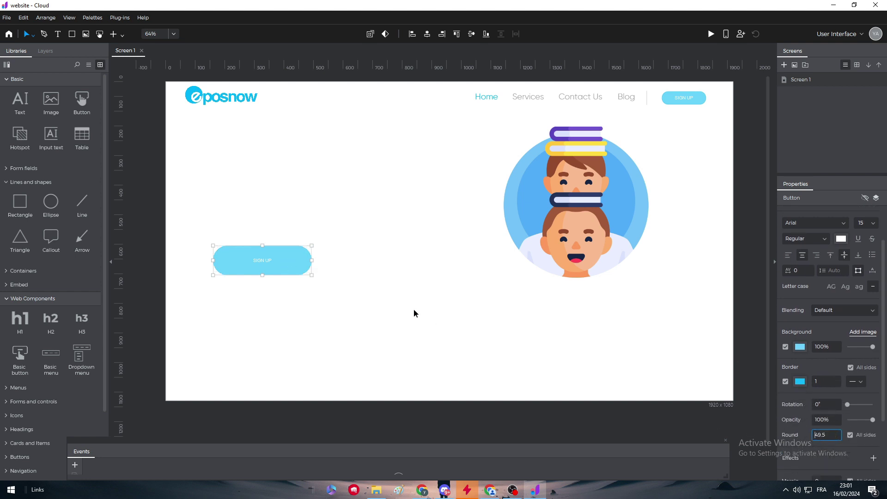
double_click(267, 261)
key("ctrl+a")
type("lea")
key("BackSpace")
key("BackSpace")
key("BackSpace")
type("Learn More")
Style the Learn More label in Gilroy ExtraBold at size 48.
left_click(872, 222)
scroll(866, 291, "down", 3)
left_click(859, 314)
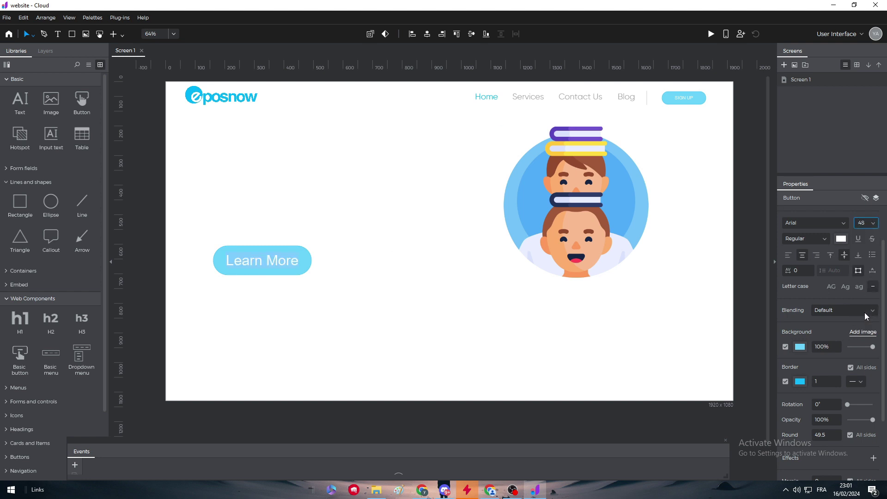
left_click(820, 223)
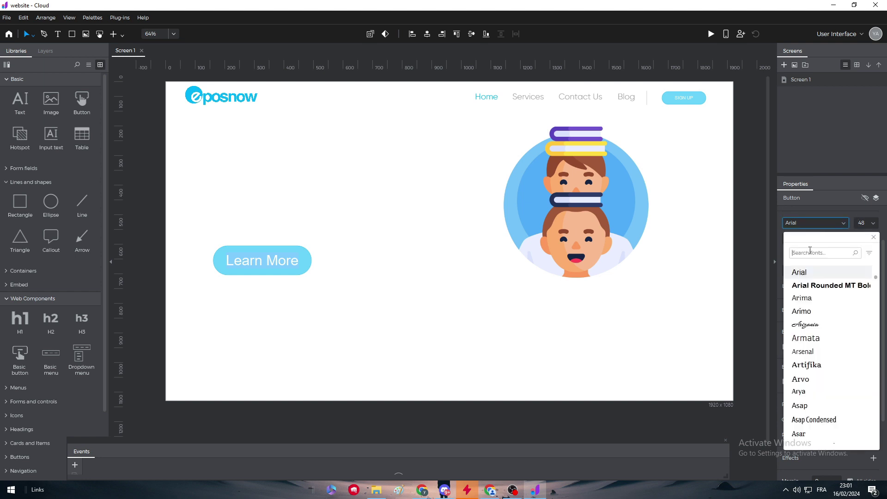
type("gilroy")
left_click(802, 271)
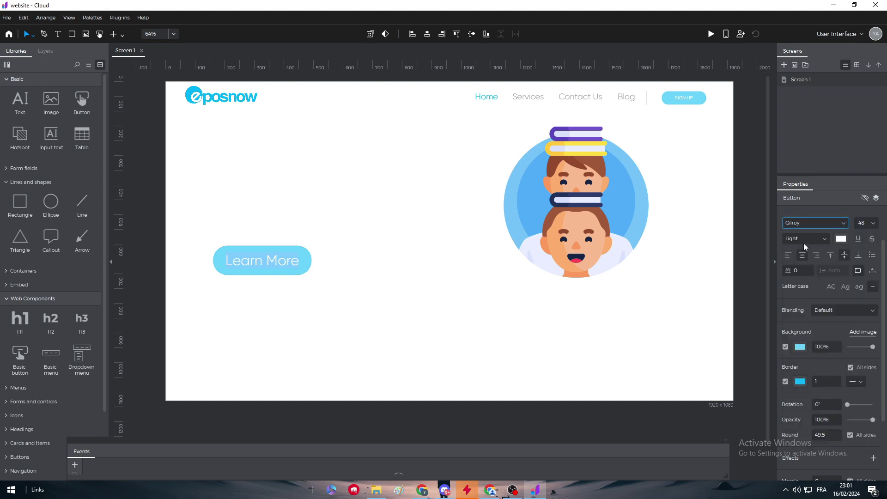
left_click(797, 262)
left_click(334, 300)
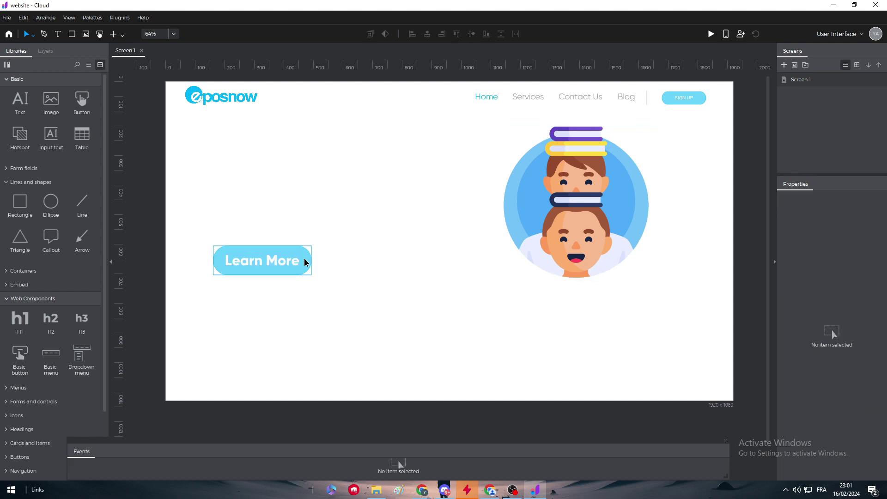
left_click(305, 259)
left_click(407, 259)
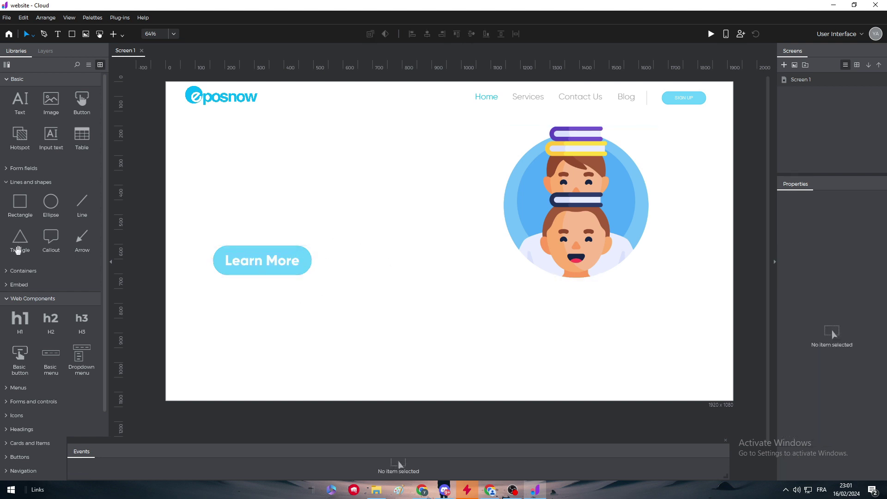
Draw an arrow right of Learn More with line thickness 10.
left_click(82, 239)
left_click_drag(212, 260, 383, 263)
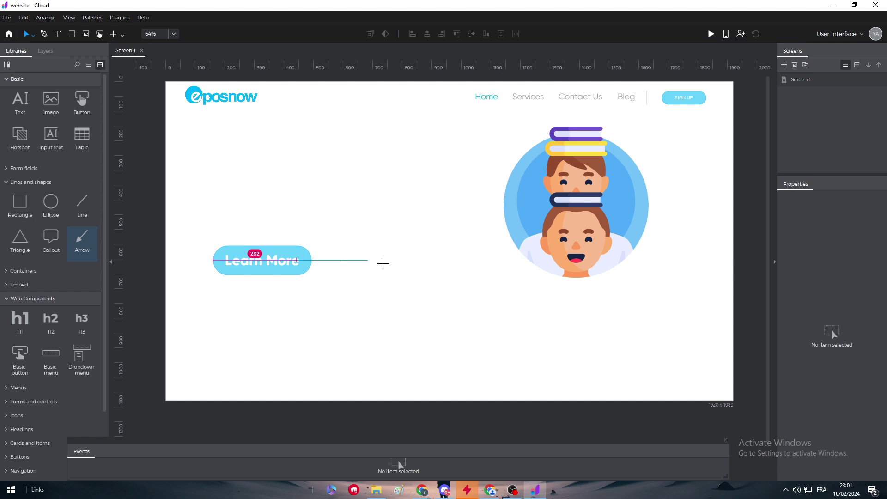
left_click(339, 261)
left_click(842, 271)
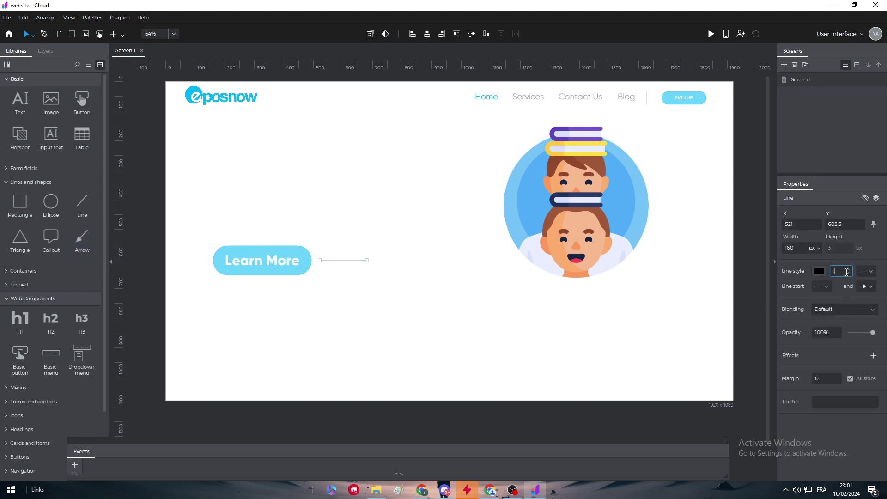
left_click(847, 269)
left_click(847, 269)
left_click_drag(361, 265, 356, 261)
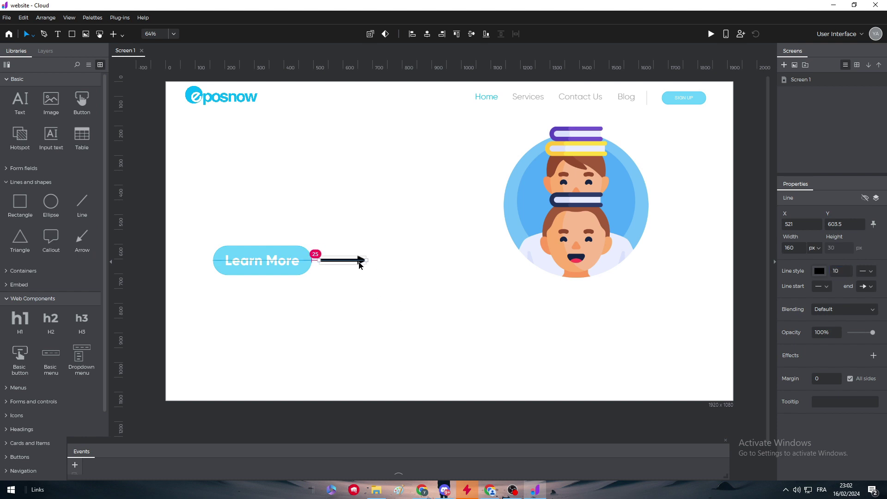
left_click(362, 267)
Colour the arrow with the Learn More button's light blue.
left_click(820, 271)
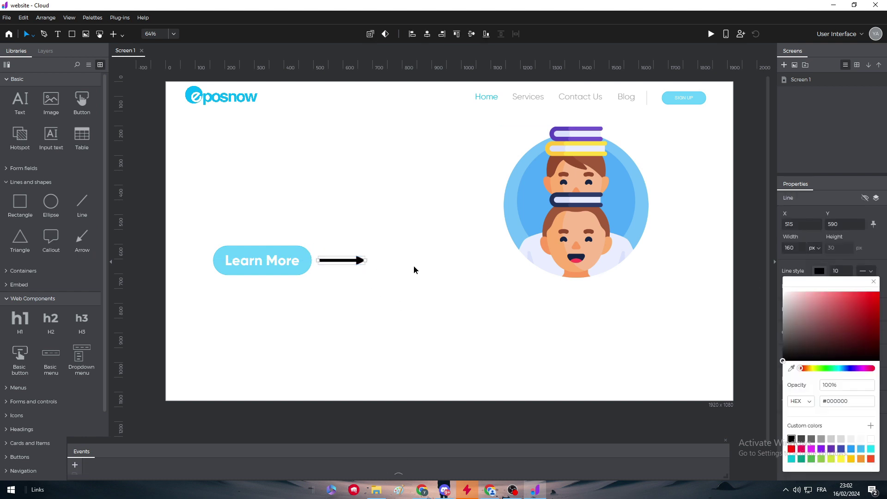
left_click(791, 367)
left_click(277, 261)
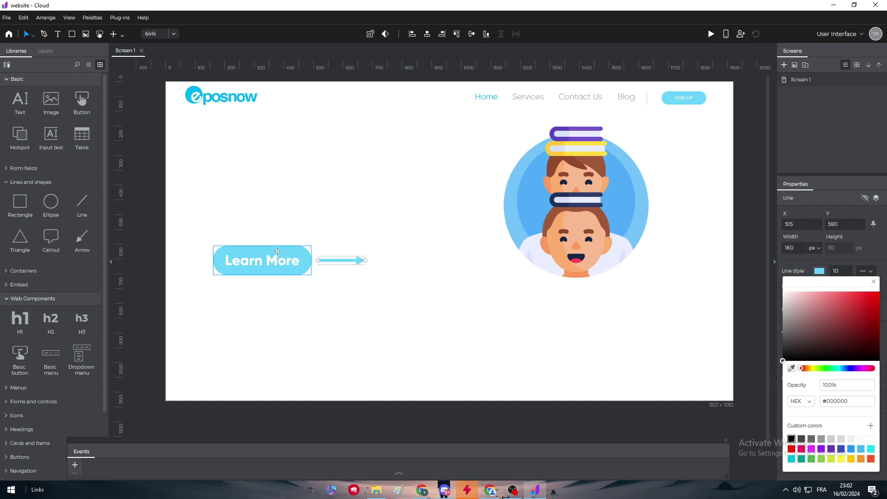
left_click(401, 215)
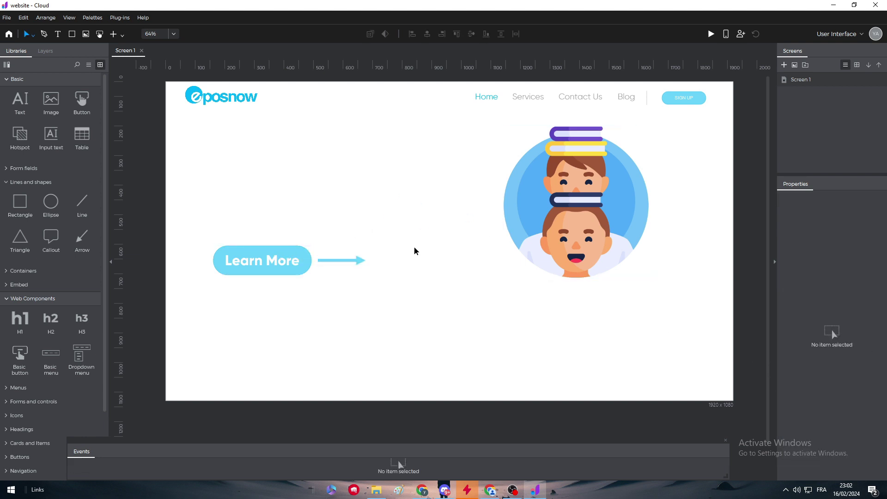
Move the illustration slightly lower.
left_click(605, 222)
left_click_drag(605, 222, 606, 233)
left_click(670, 221)
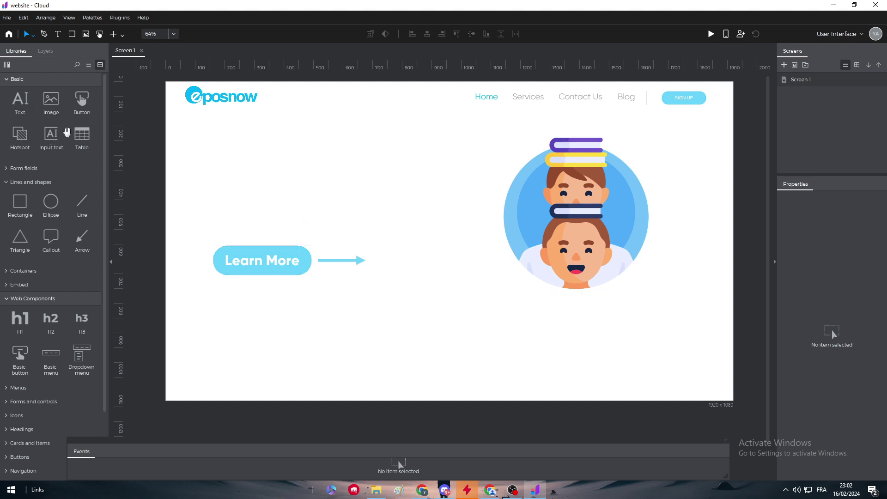
left_click(82, 202)
left_click(238, 308)
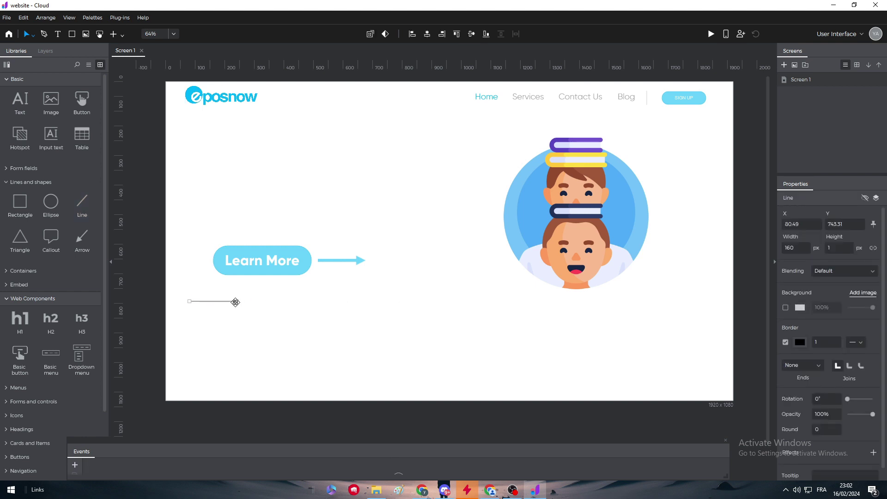
left_click_drag(239, 302, 706, 298)
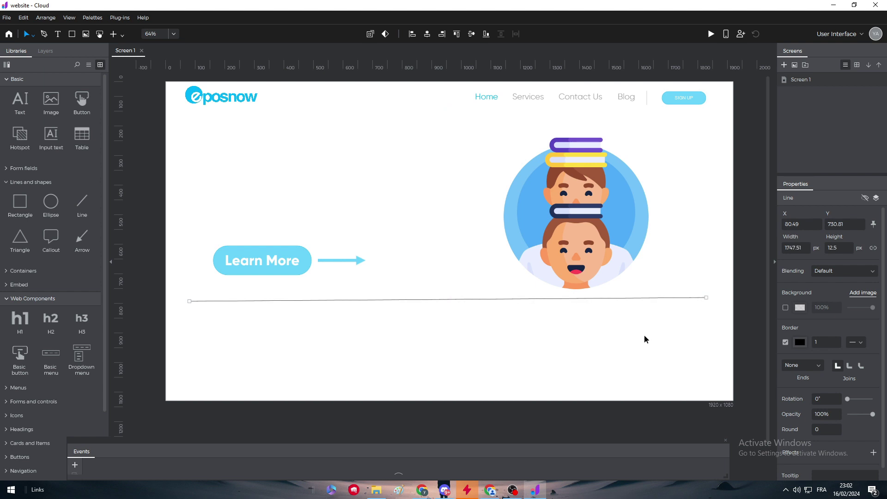
left_click_drag(616, 299, 624, 305)
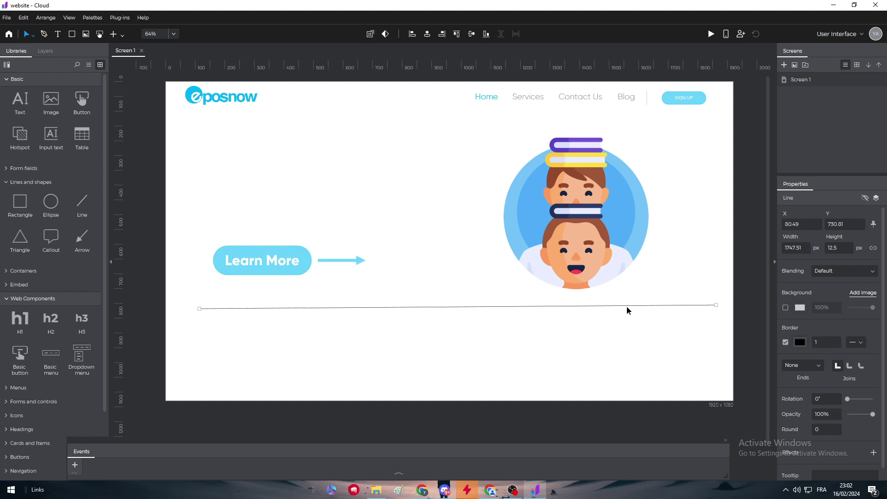
key("Delete")
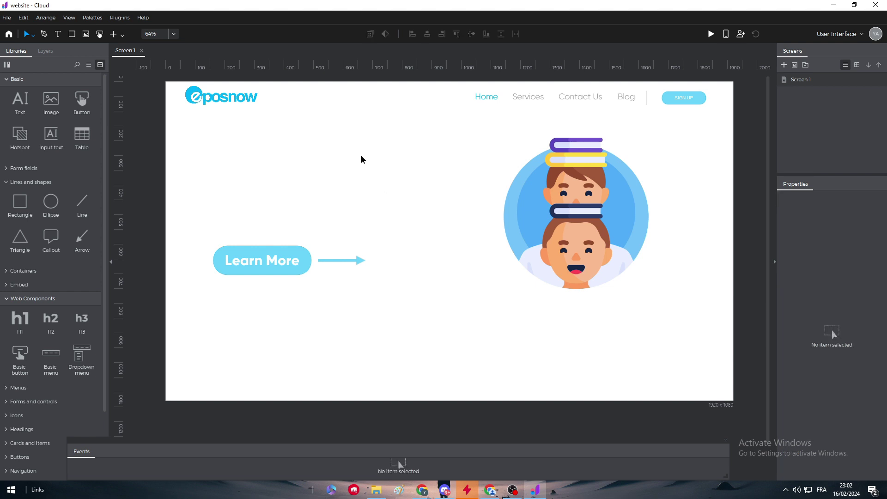